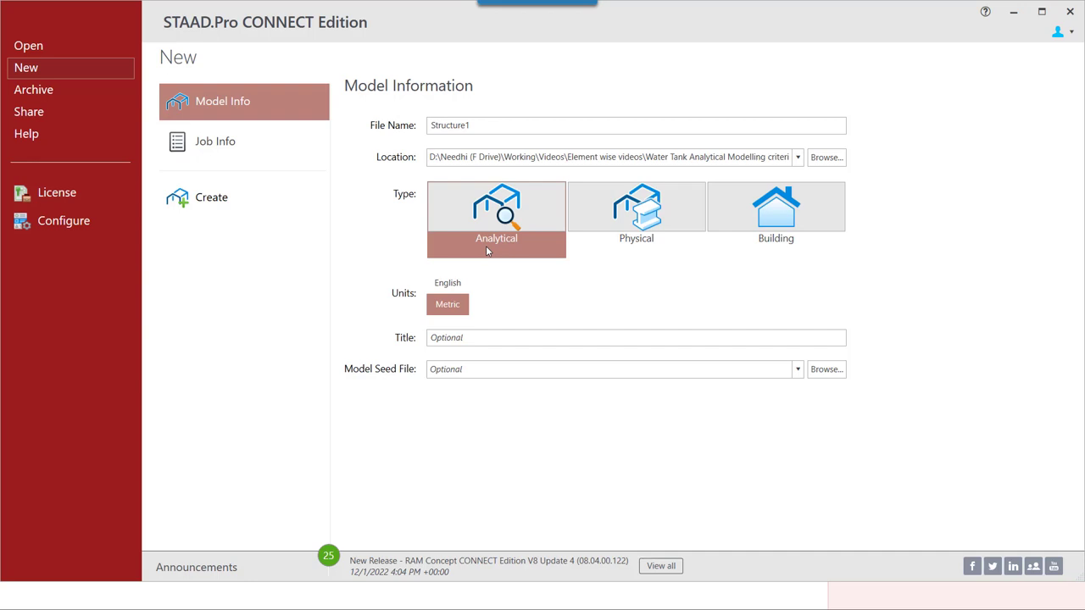
# - Create a new metric analytical model with the file name "Tank Model _sample"
pyautogui.doubleClick(496, 127)
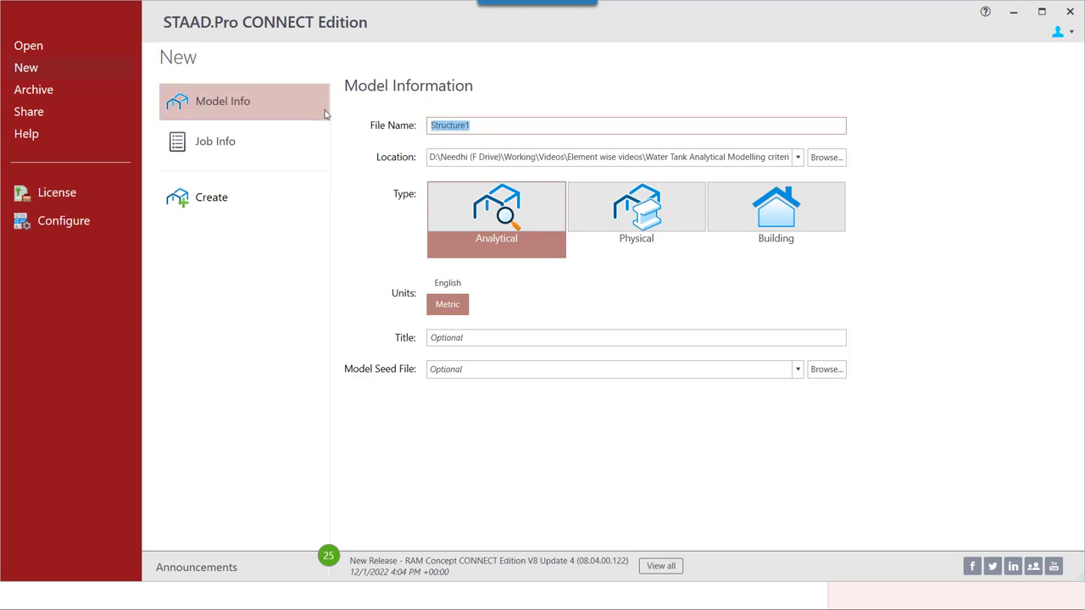
pyautogui.write('Tank Model _sample')
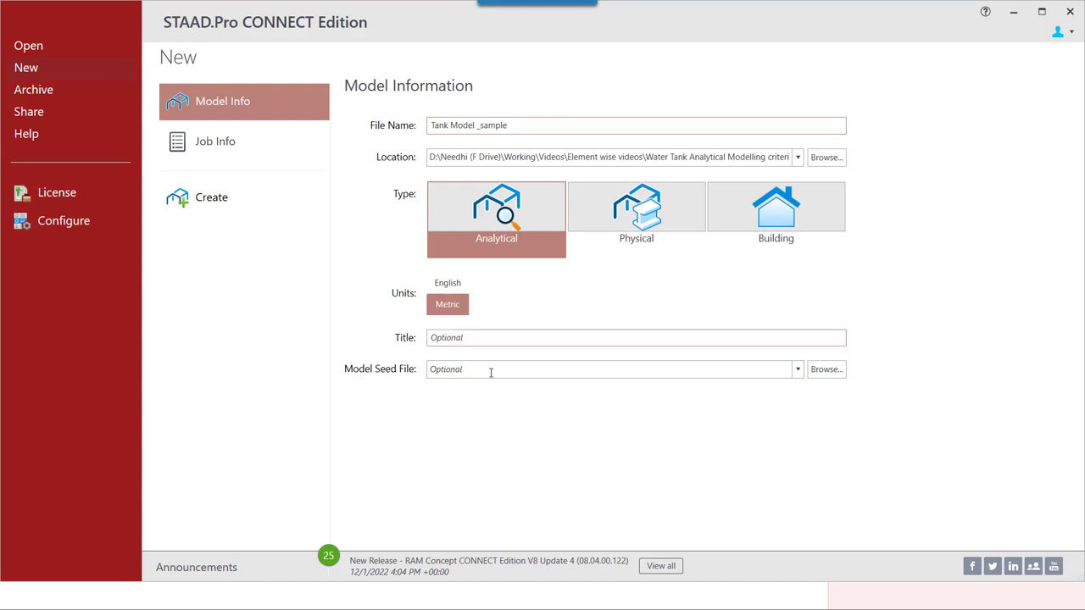
pyautogui.click(218, 200)
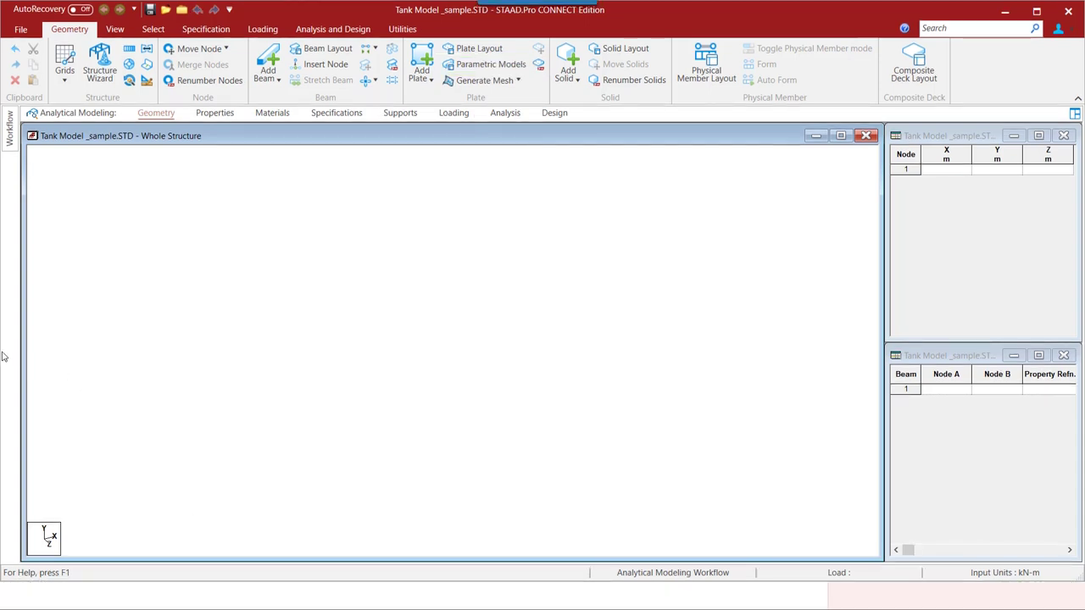
# - Define node 1 in the node table at X 0, Y 0, Z 0 m
pyautogui.click(947, 173)
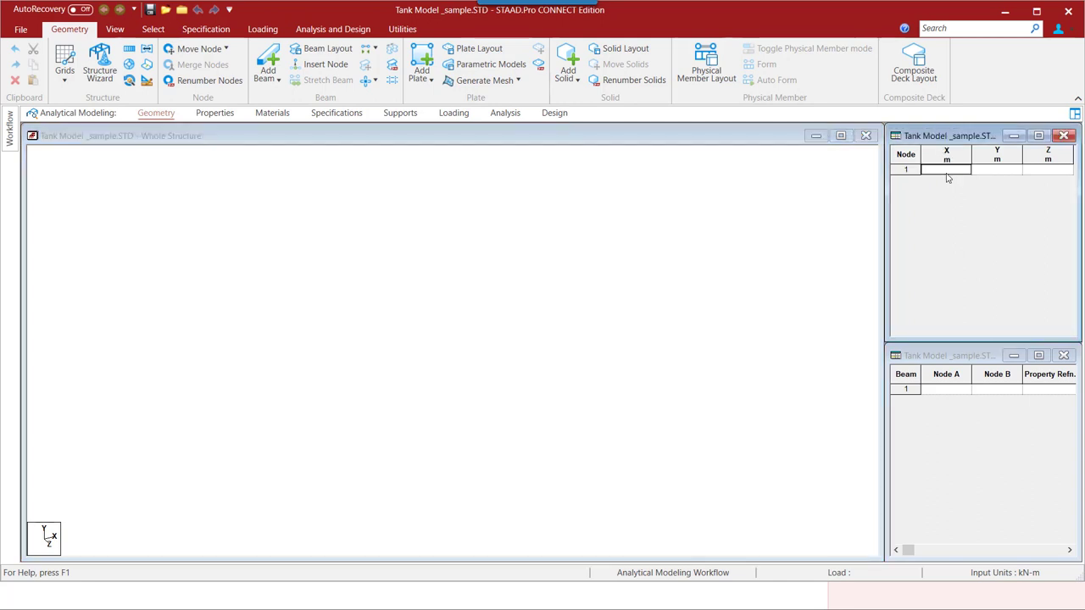
pyautogui.write('0')
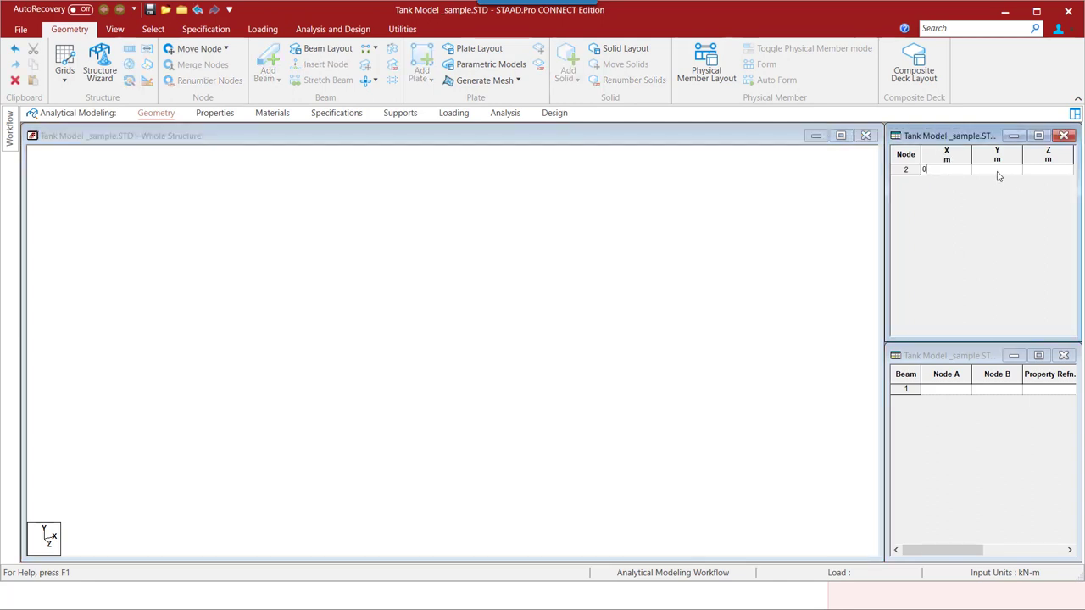
pyautogui.click(997, 172)
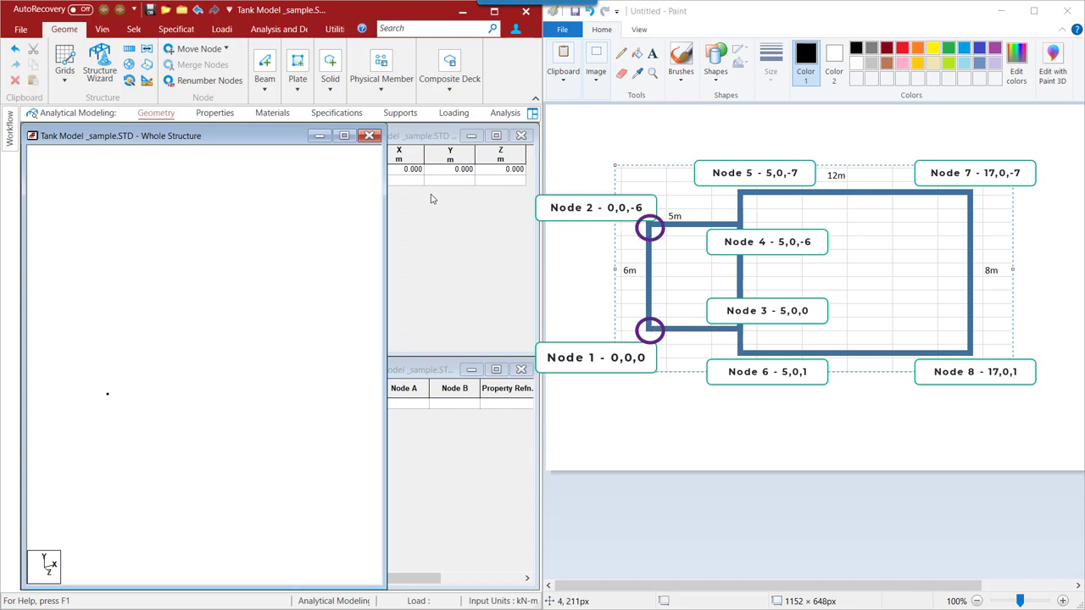
# - Define node 2 in the node table at X 0, Y 0, Z -6 m
pyautogui.click(405, 181)
pyautogui.write('0')
pyautogui.press('Tab')
pyautogui.write('0')
pyautogui.press('Tab')
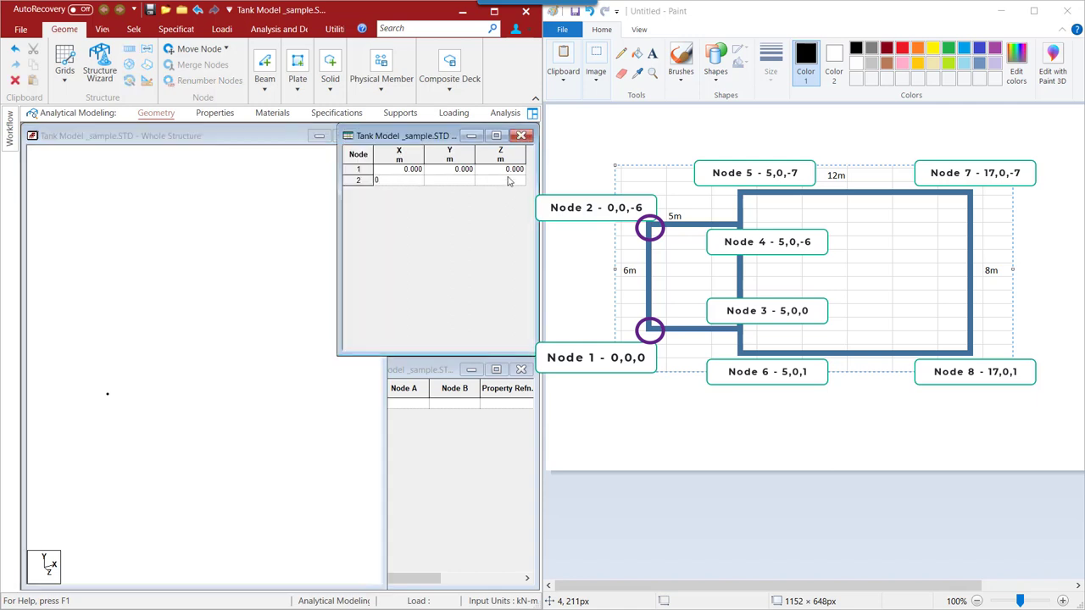
pyautogui.write('0')
pyautogui.press('Return')
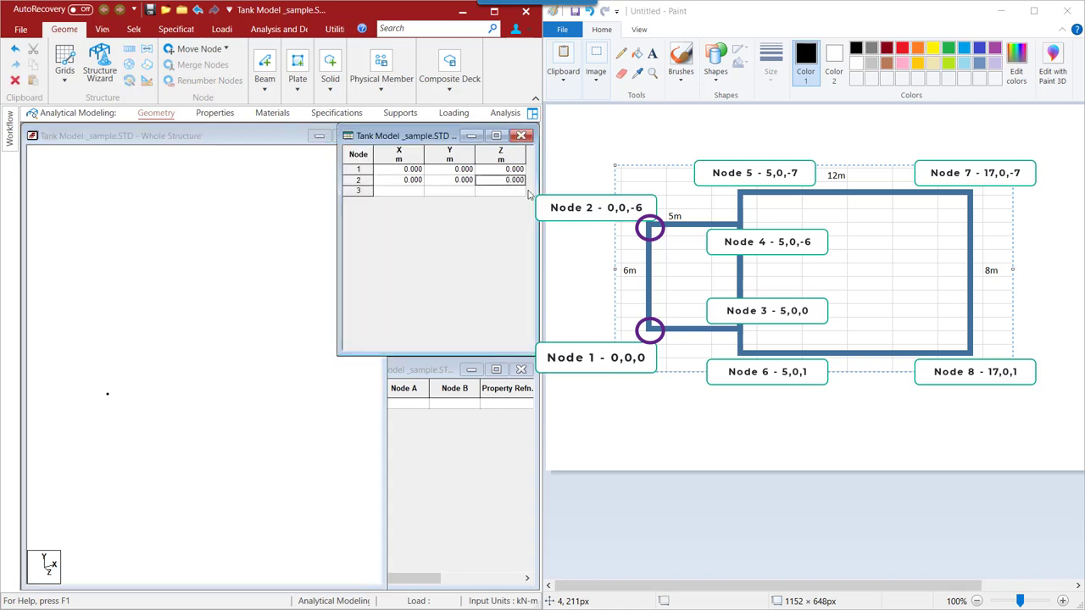
pyautogui.press('BackSpace')
pyautogui.write('-6')
pyautogui.press('Return')
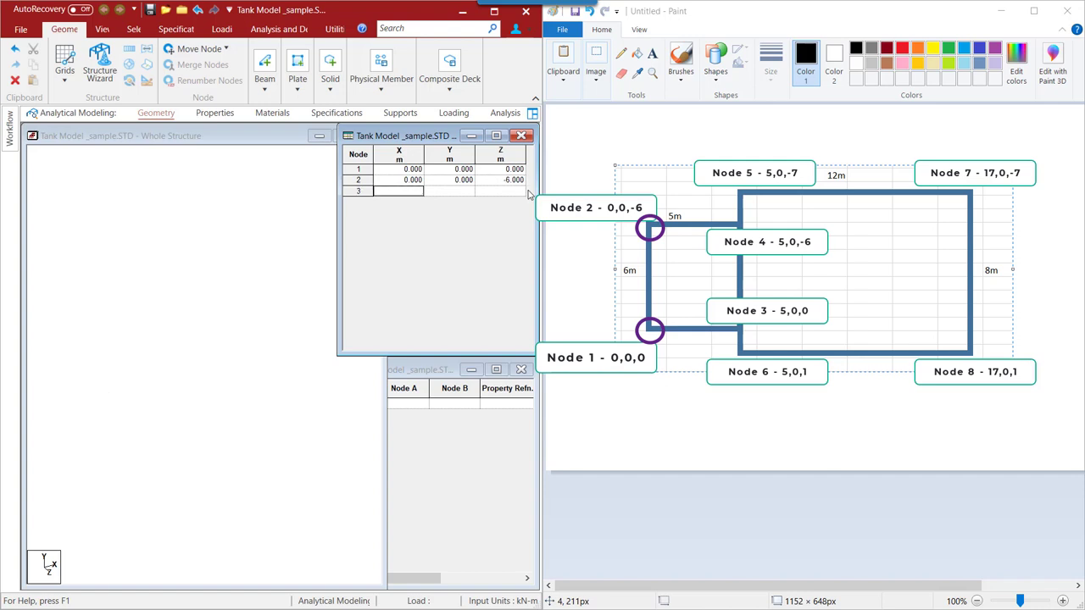
# - Show the two nodes of the structure in plan view from above
pyautogui.click(147, 391)
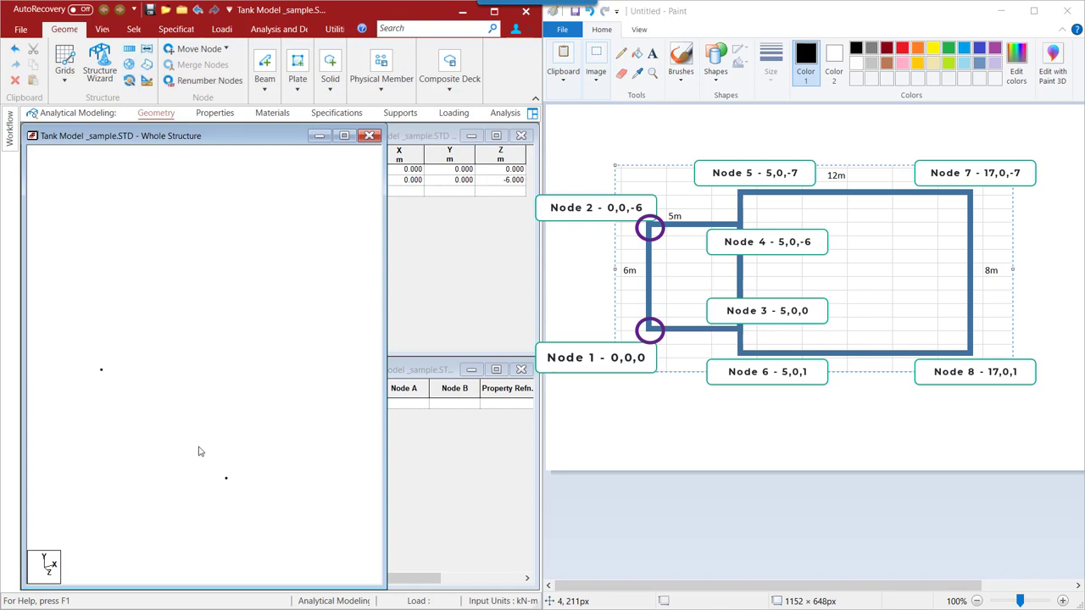
pyautogui.click(401, 193)
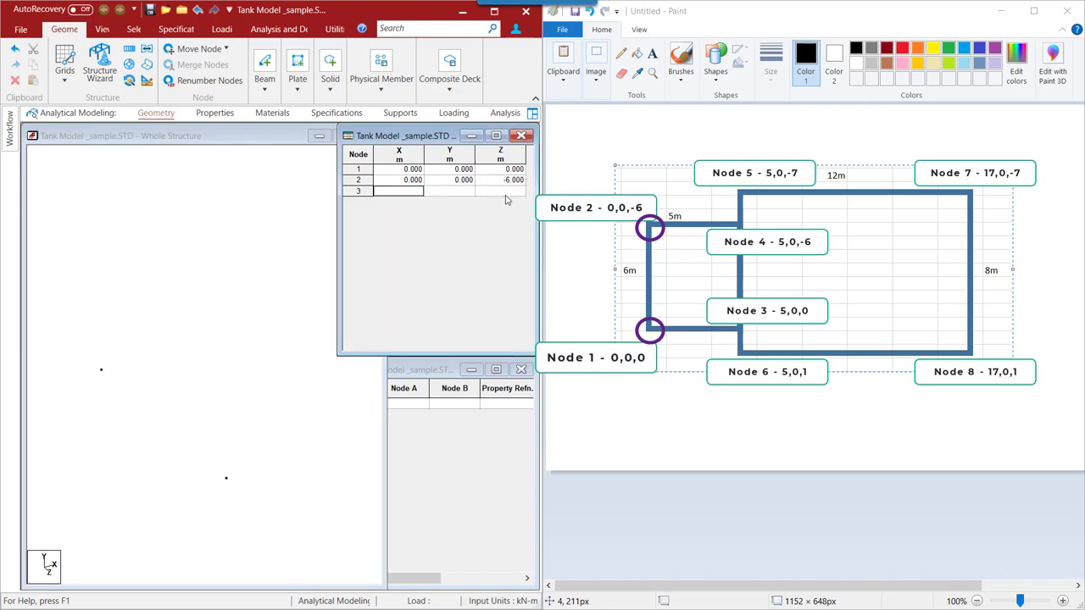
pyautogui.click(155, 333)
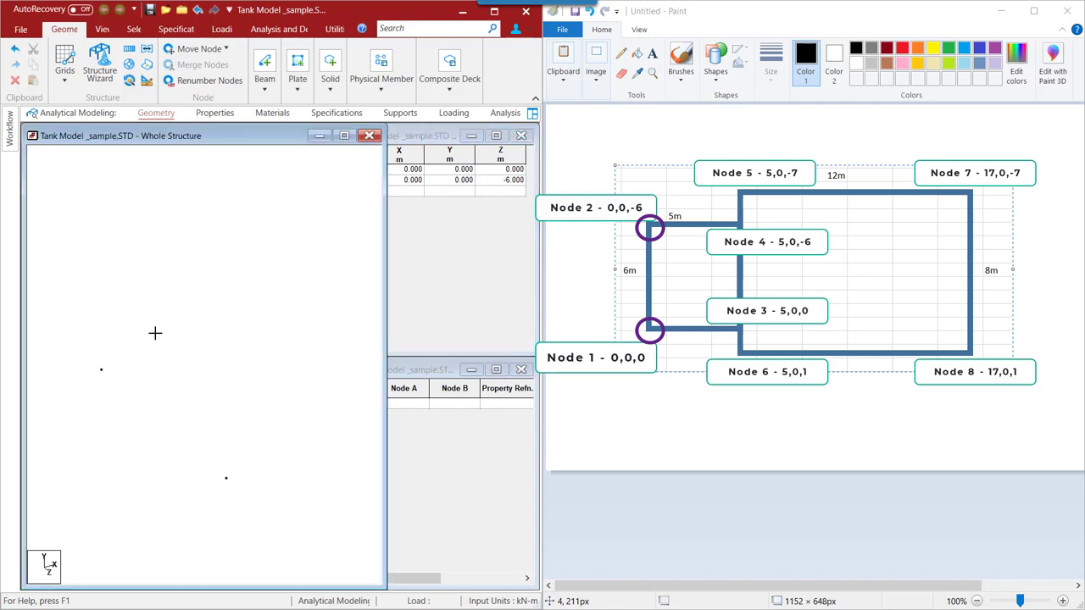
pyautogui.click(99, 32)
pyautogui.click(292, 50)
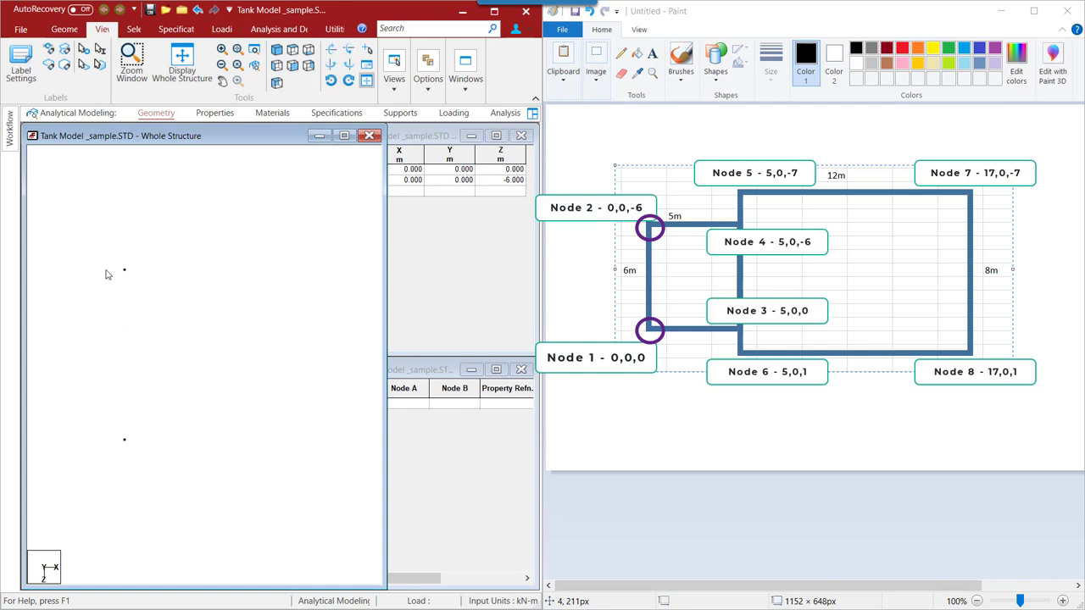
# - Copy nodes 1 and 2 and paste them with an offset of 5 m in X
pyautogui.click(134, 29)
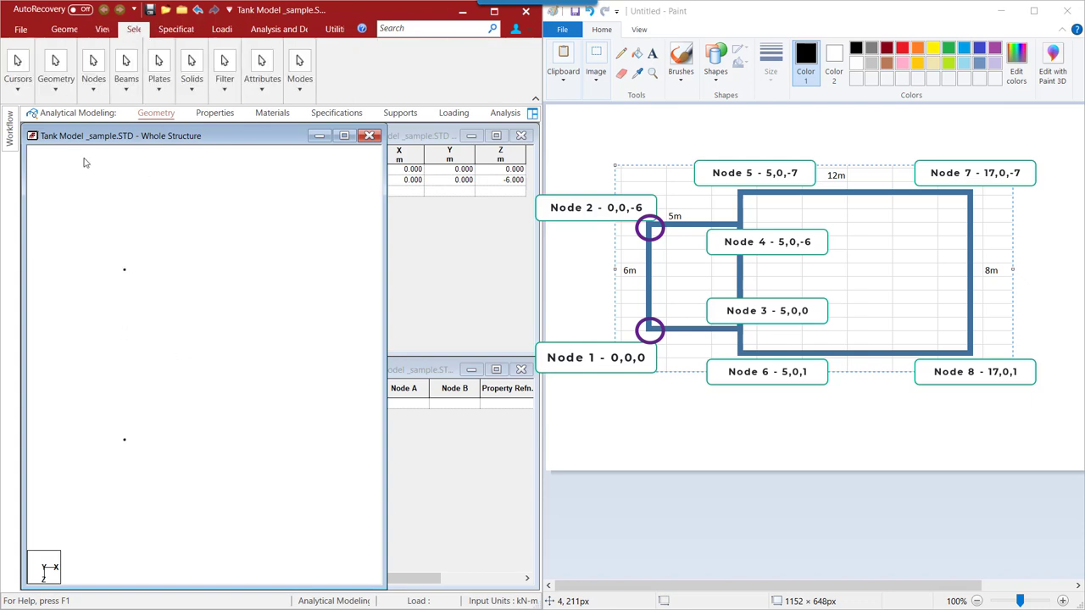
pyautogui.click(18, 87)
pyautogui.click(20, 139)
pyautogui.moveTo(106, 254); pyautogui.dragTo(160, 484)
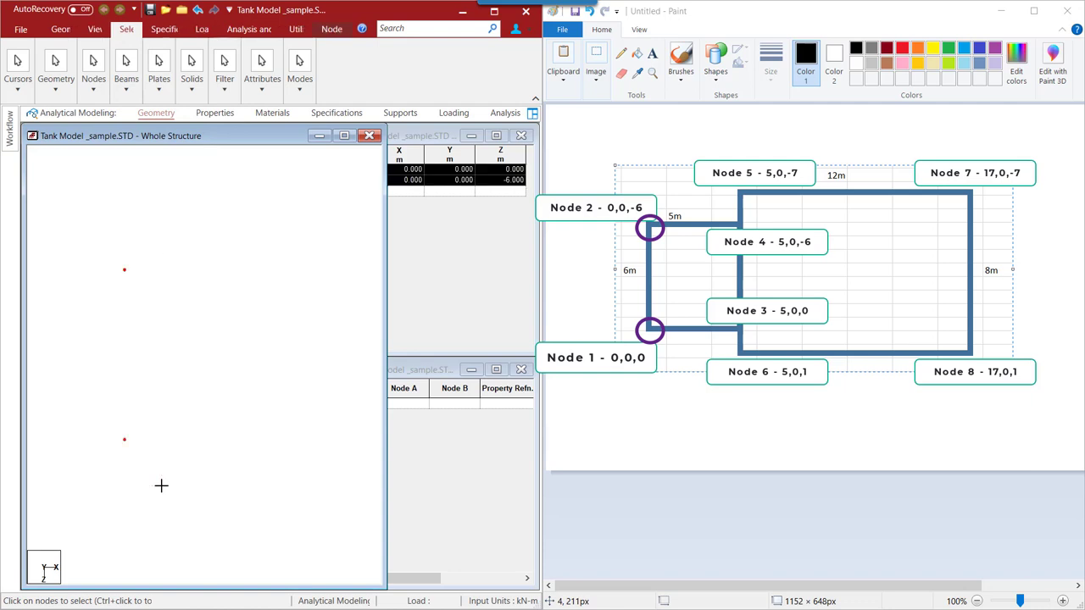
pyautogui.rightClick(143, 253)
pyautogui.click(157, 306)
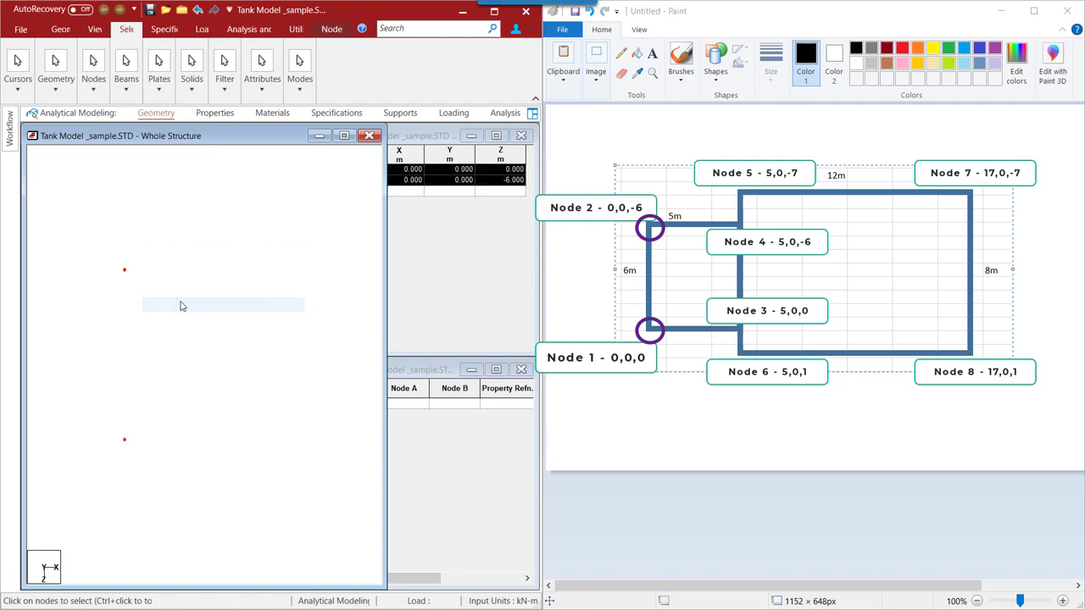
pyautogui.rightClick(188, 251)
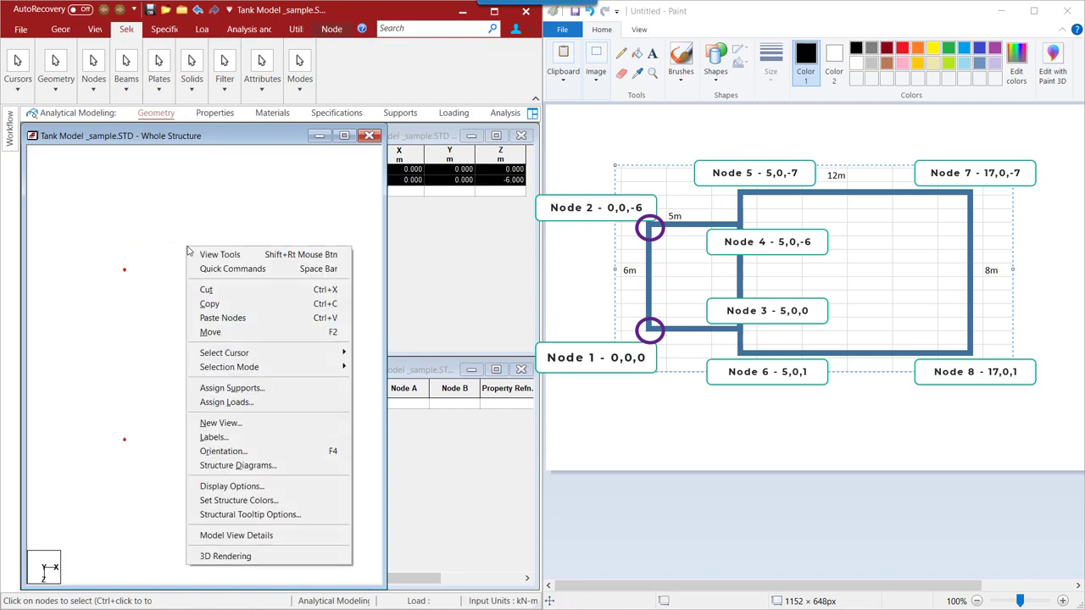
pyautogui.click(222, 318)
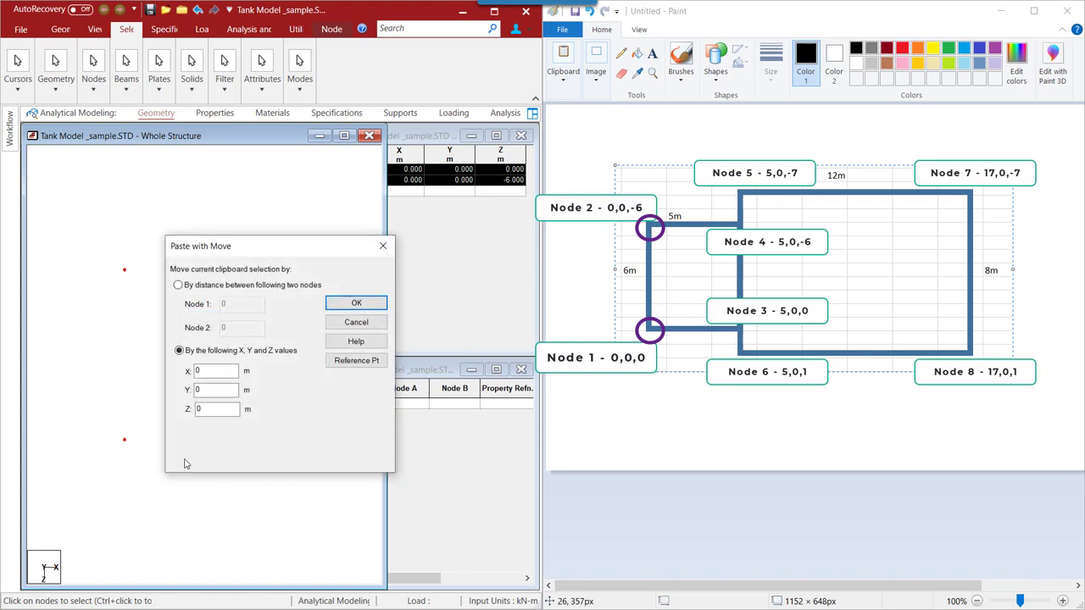
pyautogui.click(213, 370)
pyautogui.doubleClick(205, 371)
pyautogui.write('5')
pyautogui.click(351, 304)
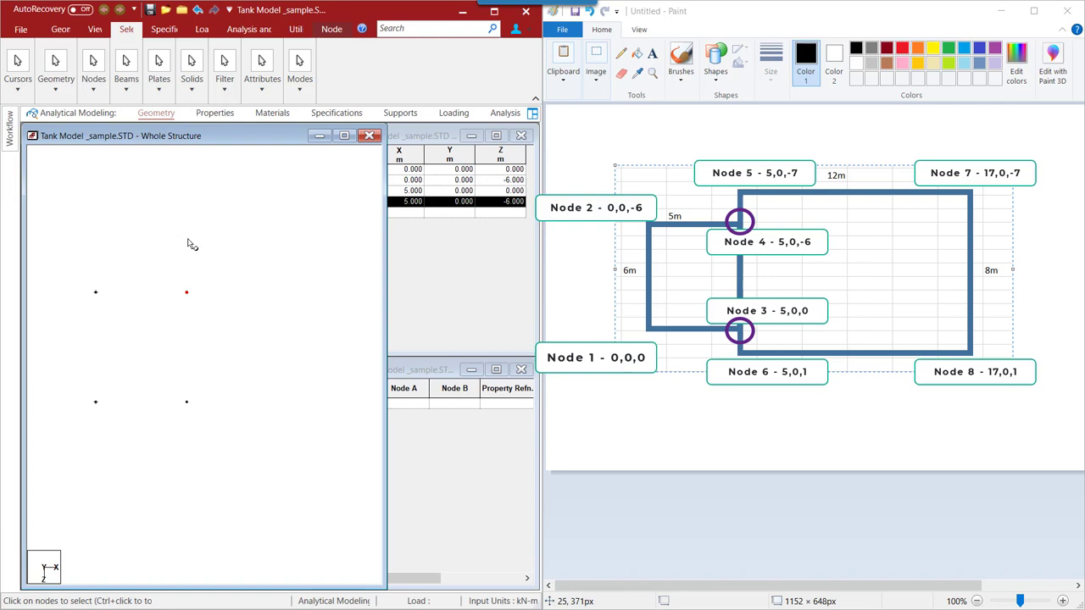
# - Copy node 4 at 5, 0, -6 and paste it with an offset of -1 m in Z
pyautogui.rightClick(236, 231)
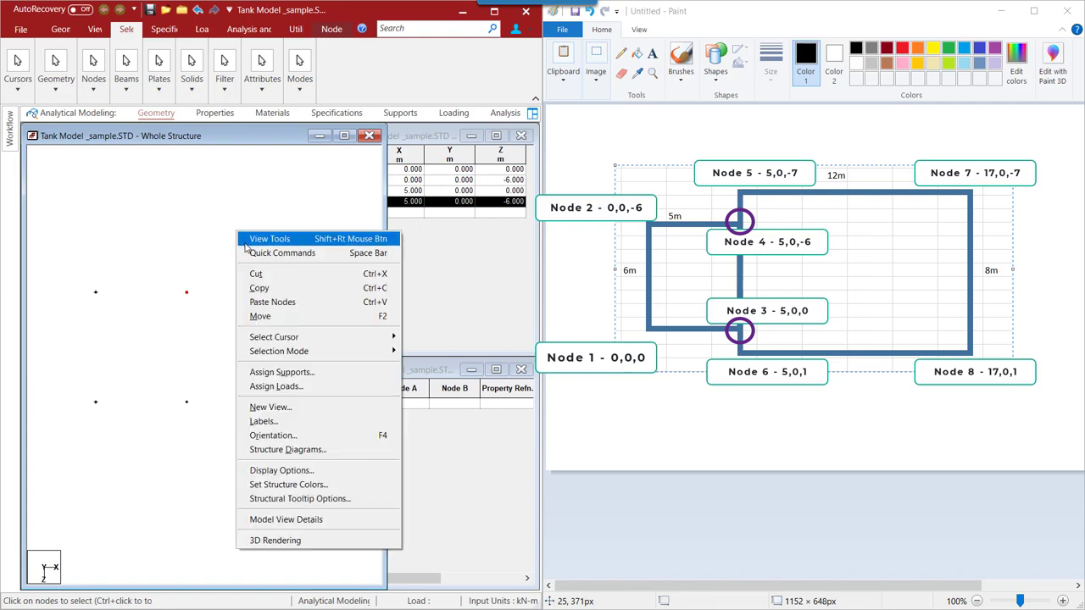
pyautogui.click(269, 286)
pyautogui.rightClick(259, 298)
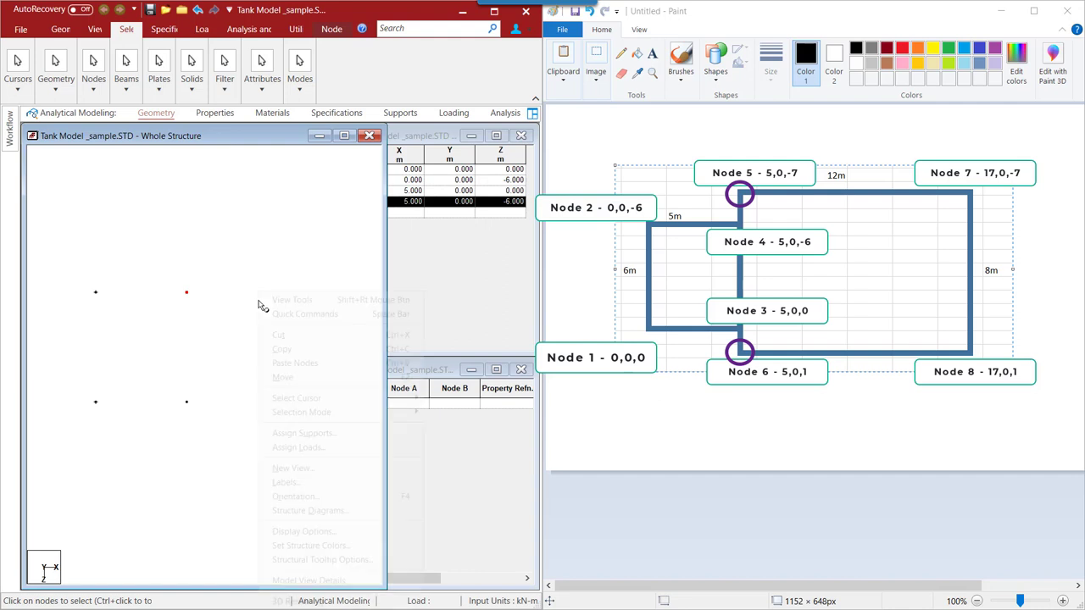
pyautogui.click(290, 363)
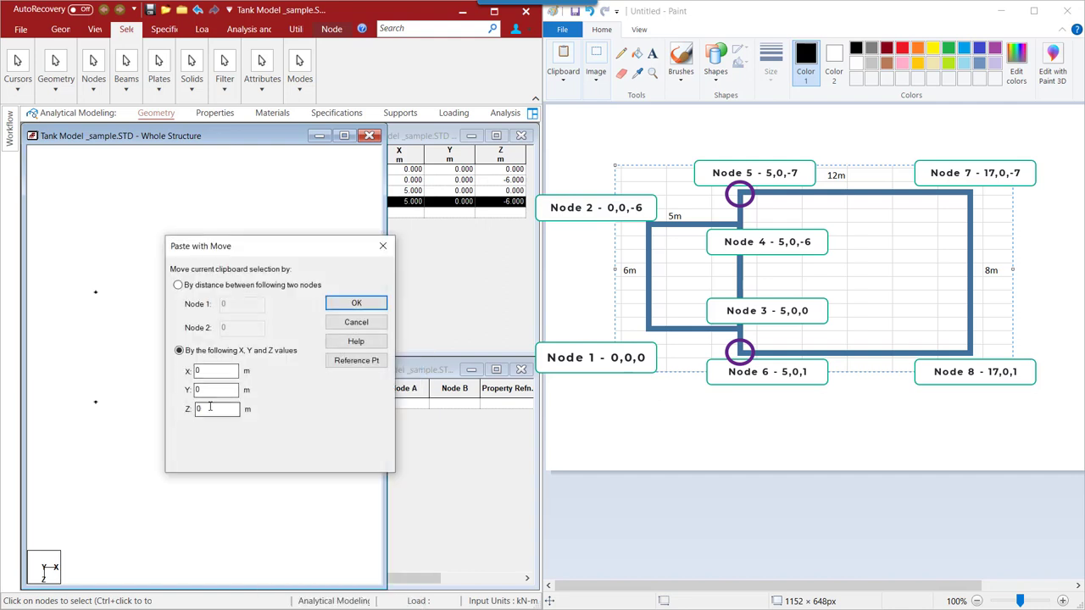
pyautogui.press('Tab')
pyautogui.write('-1')
pyautogui.click(355, 304)
# - Copy node 3 at 5, 0, 0 and paste it with an offset of 1 m in Z
pyautogui.moveTo(181, 405); pyautogui.dragTo(203, 432)
pyautogui.moveTo(253, 423)
pyautogui.mouseDown(button='middle')
pyautogui.moveTo(255, 412)
pyautogui.moveTo(238, 408)
pyautogui.mouseUp(button='middle')
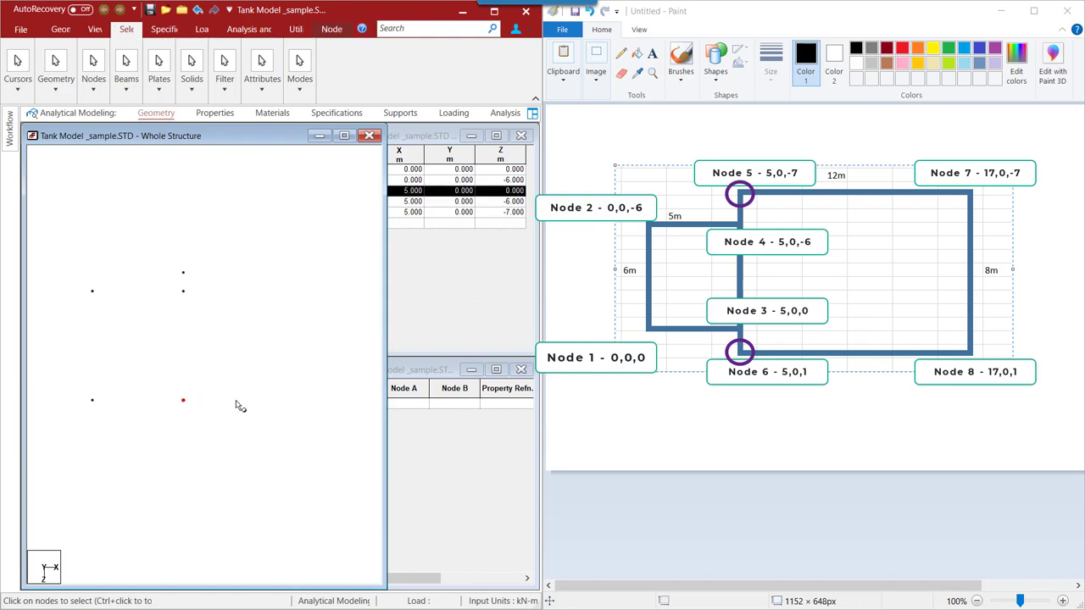
pyautogui.hotkey('ctrl', 'v')
pyautogui.doubleClick(234, 408)
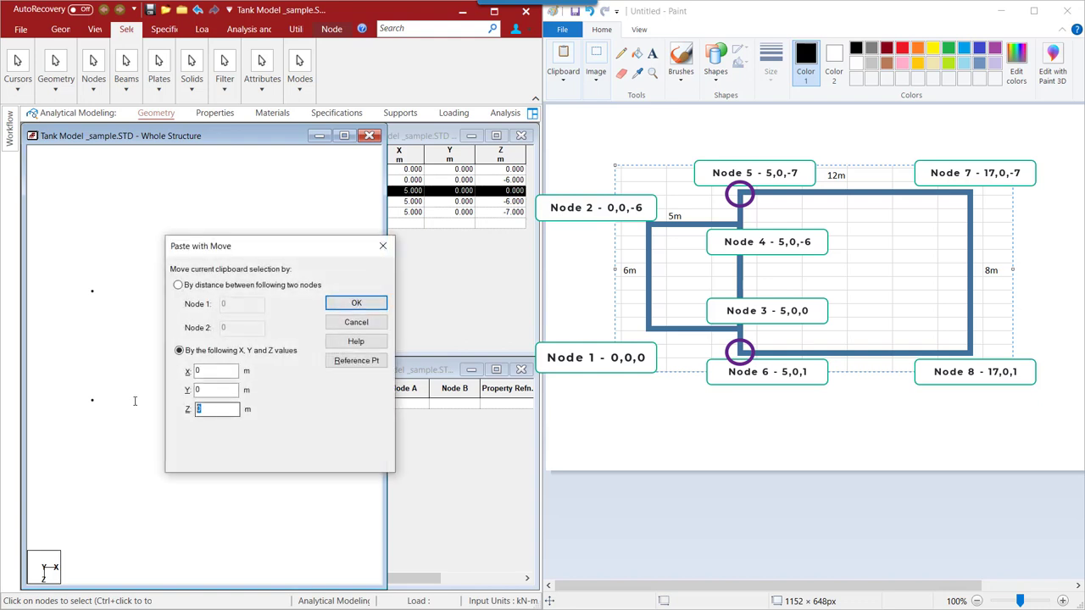
pyautogui.write('1')
pyautogui.click(346, 305)
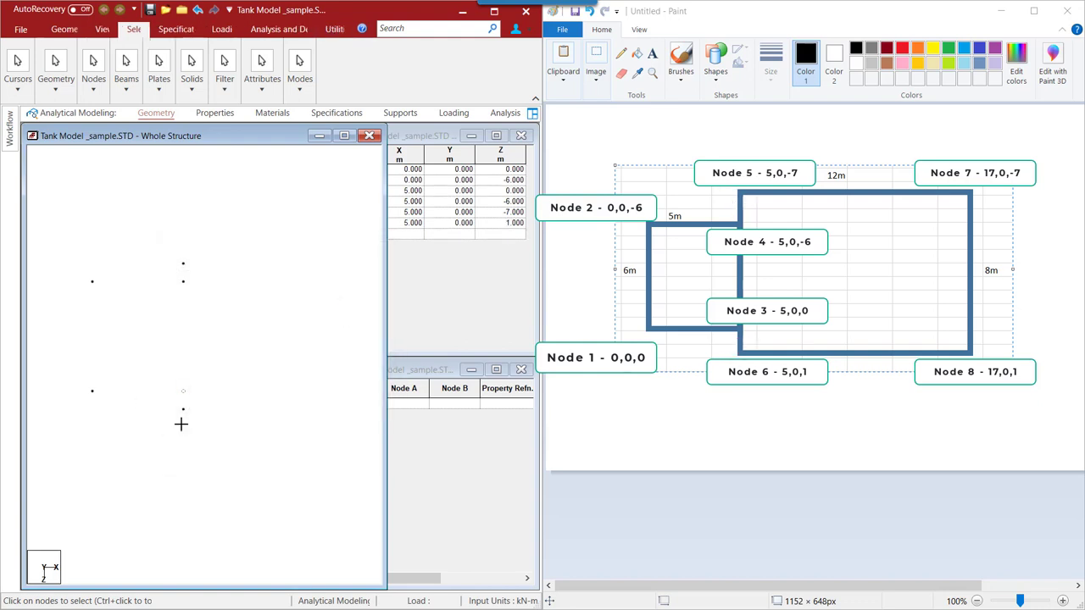
# - Copy nodes 5 and 6 and paste them with an offset of 12 m in X, then clear the selection
pyautogui.click(183, 263)
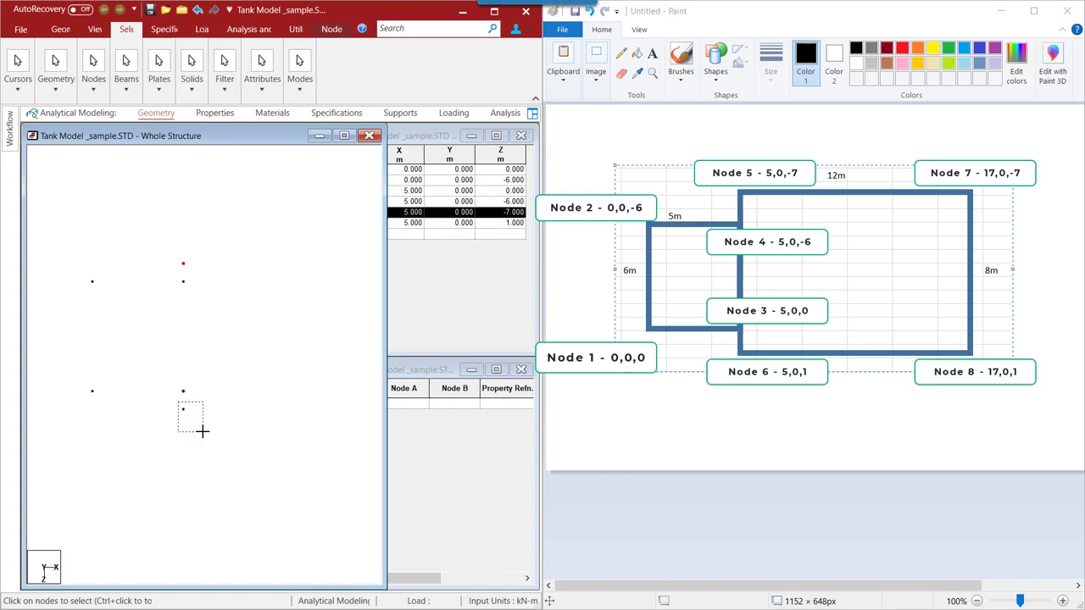
pyautogui.keyDown('ctrl'); pyautogui.click(183, 409); pyautogui.keyUp('ctrl')
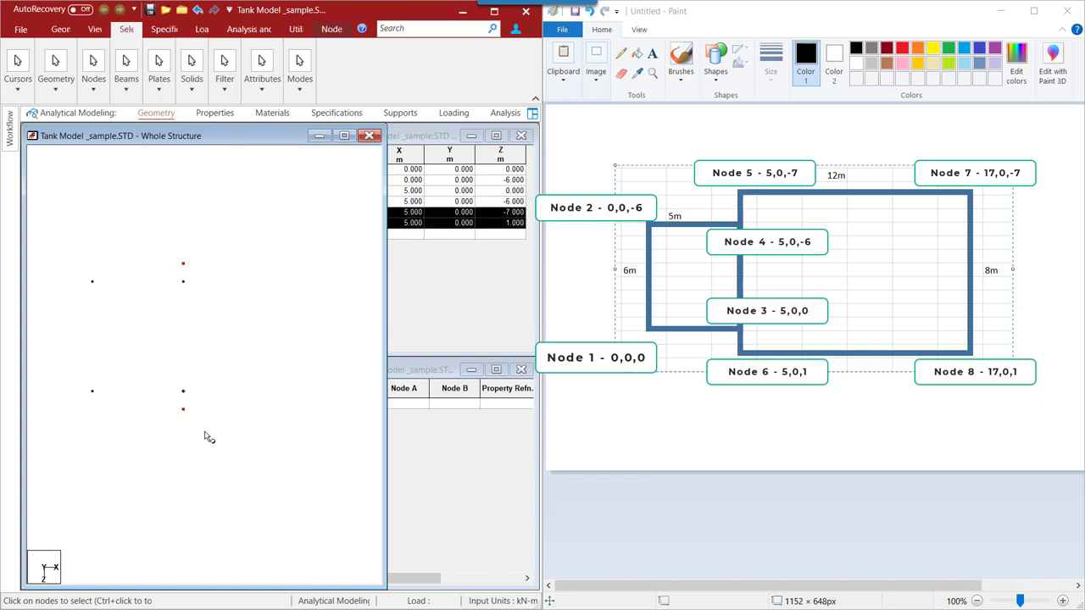
pyautogui.rightClick(233, 269)
pyautogui.click(256, 324)
pyautogui.rightClick(245, 271)
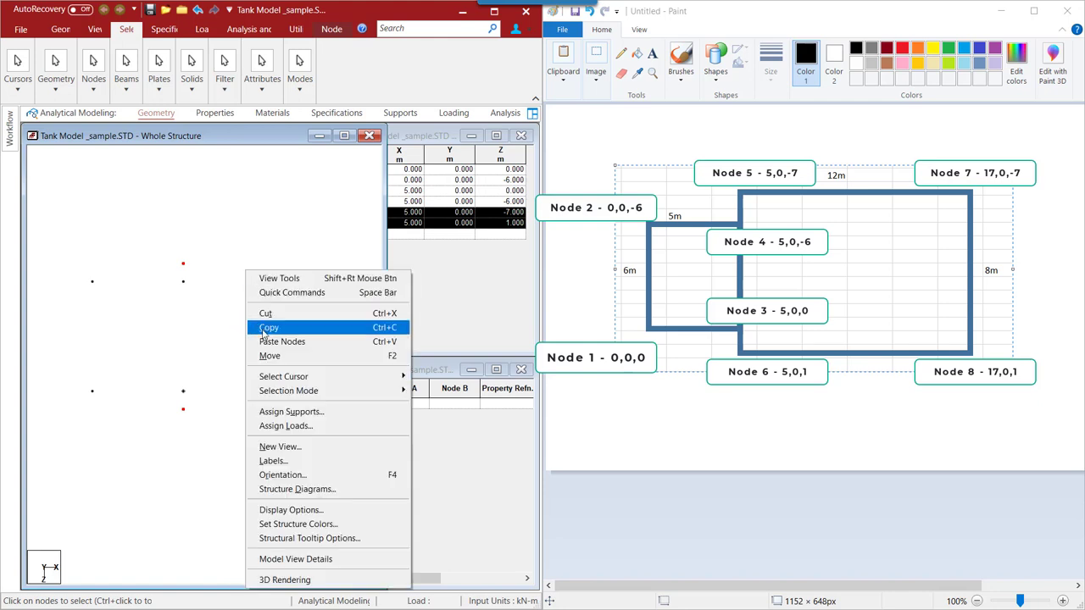
pyautogui.click(270, 341)
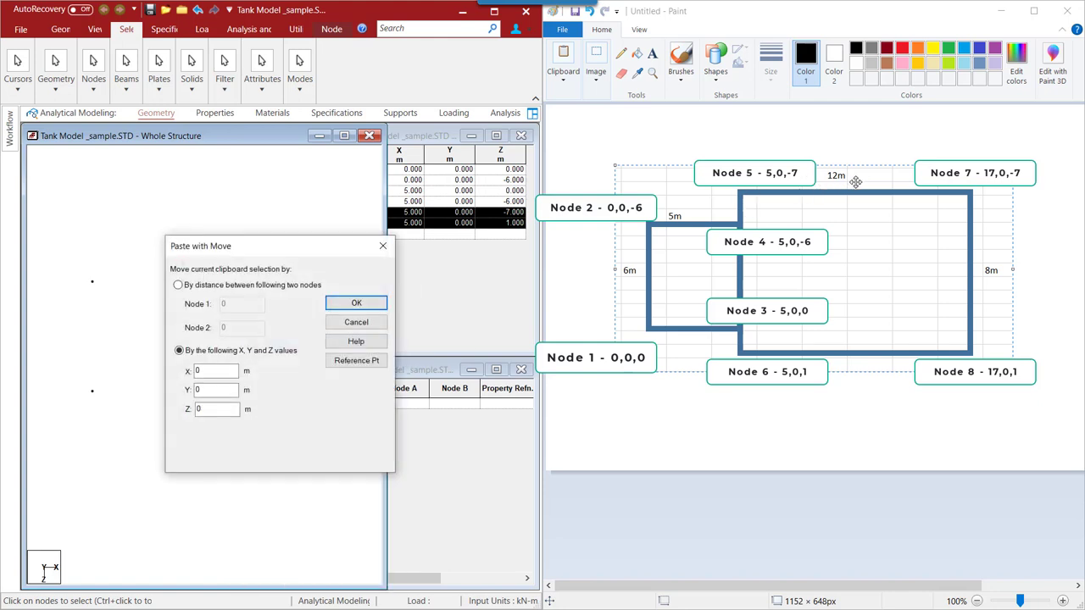
pyautogui.click(189, 373)
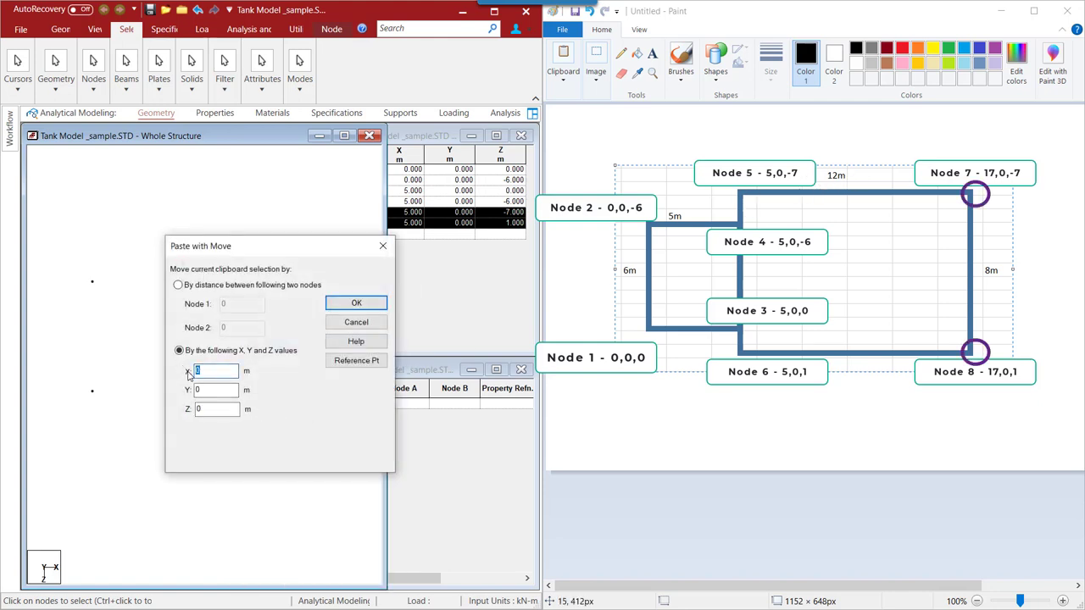
pyautogui.write('12')
pyautogui.click(342, 309)
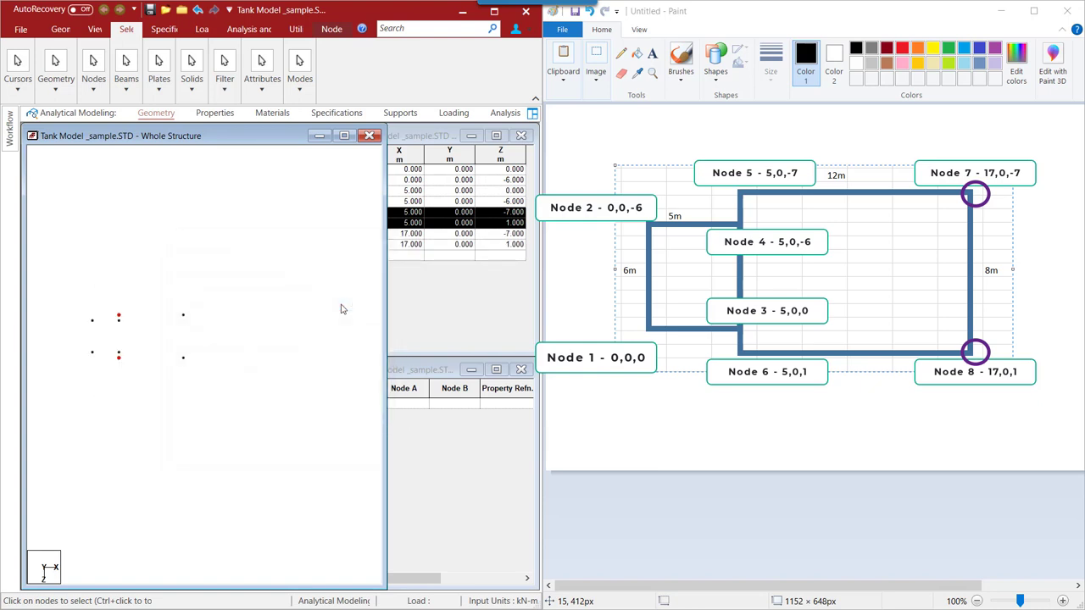
pyautogui.click(124, 356)
pyautogui.scroll(3, 119, 356)
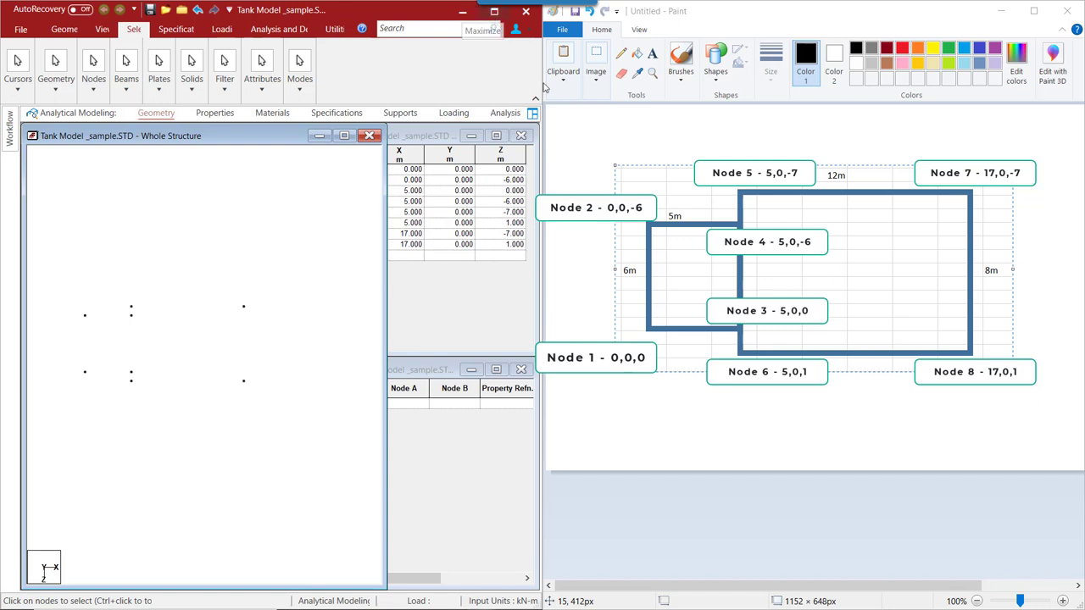
# - Maximize the model window and display the base nodes in isometric view
pyautogui.click(494, 11)
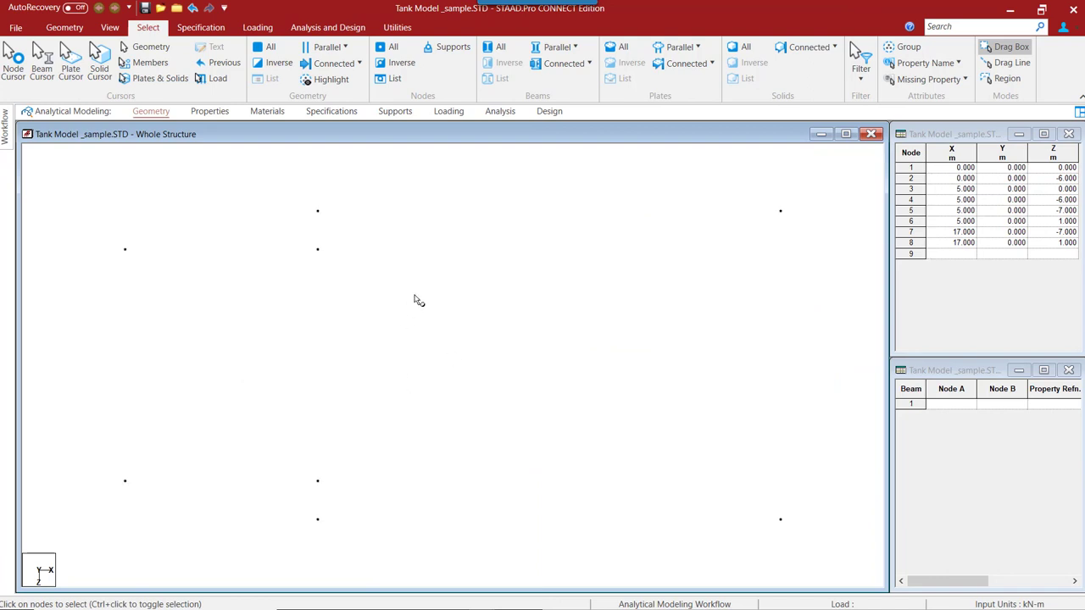
pyautogui.click(109, 28)
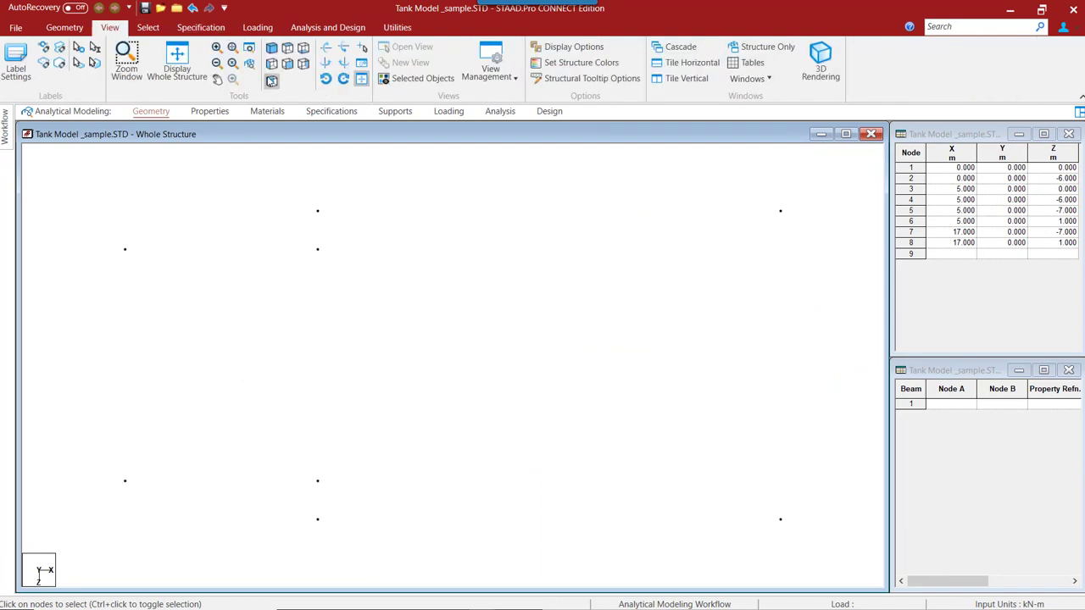
pyautogui.click(276, 49)
pyautogui.moveTo(744, 504); pyautogui.dragTo(811, 538)
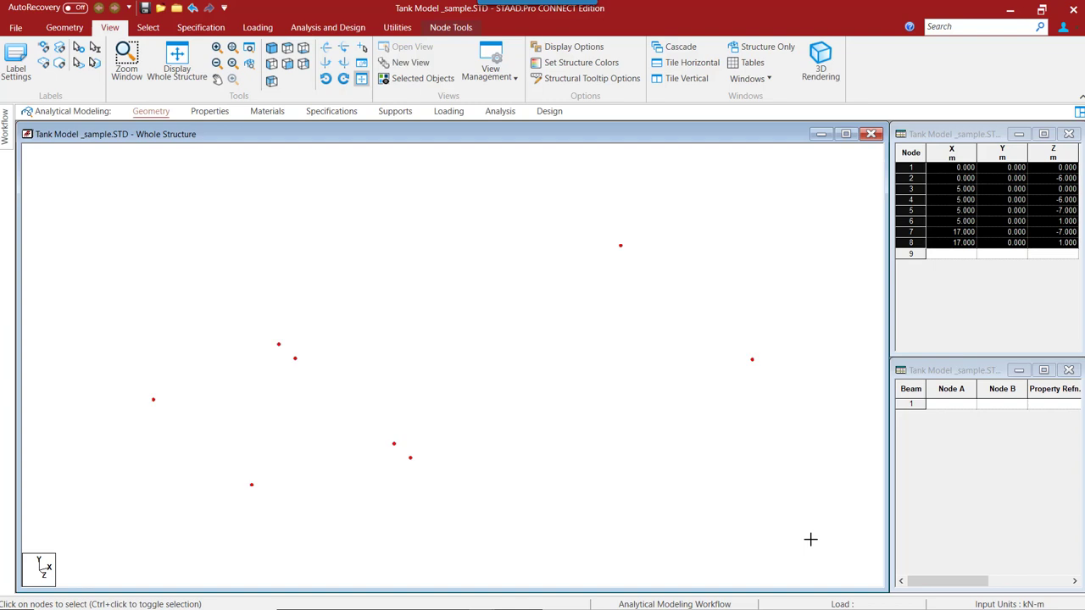
pyautogui.moveTo(458, 376); pyautogui.dragTo(456, 365, button='middle')
pyautogui.rightClick(455, 188)
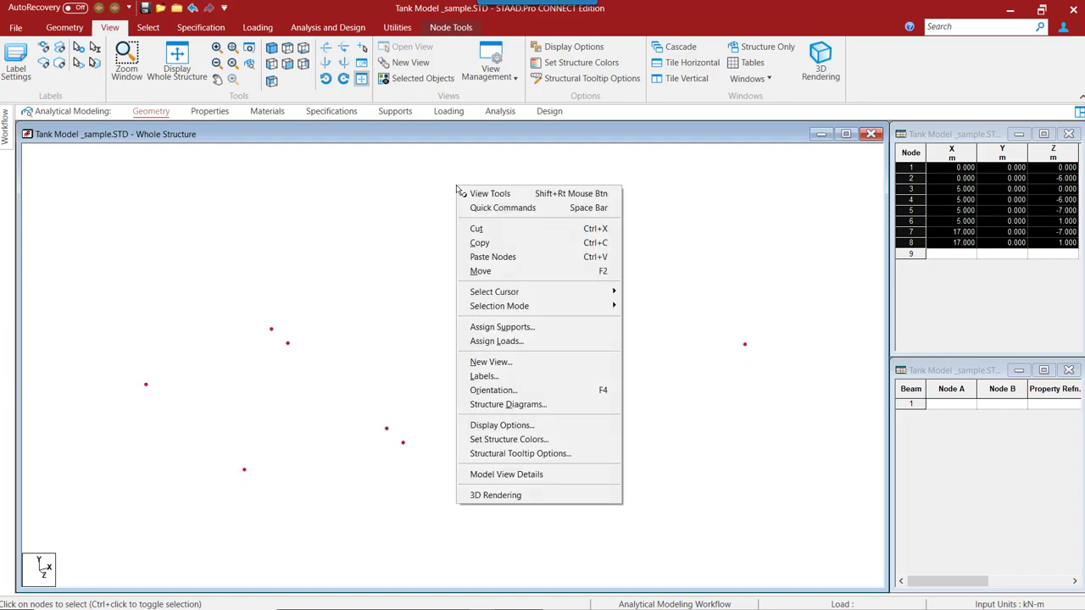
pyautogui.click(497, 246)
pyautogui.rightClick(482, 201)
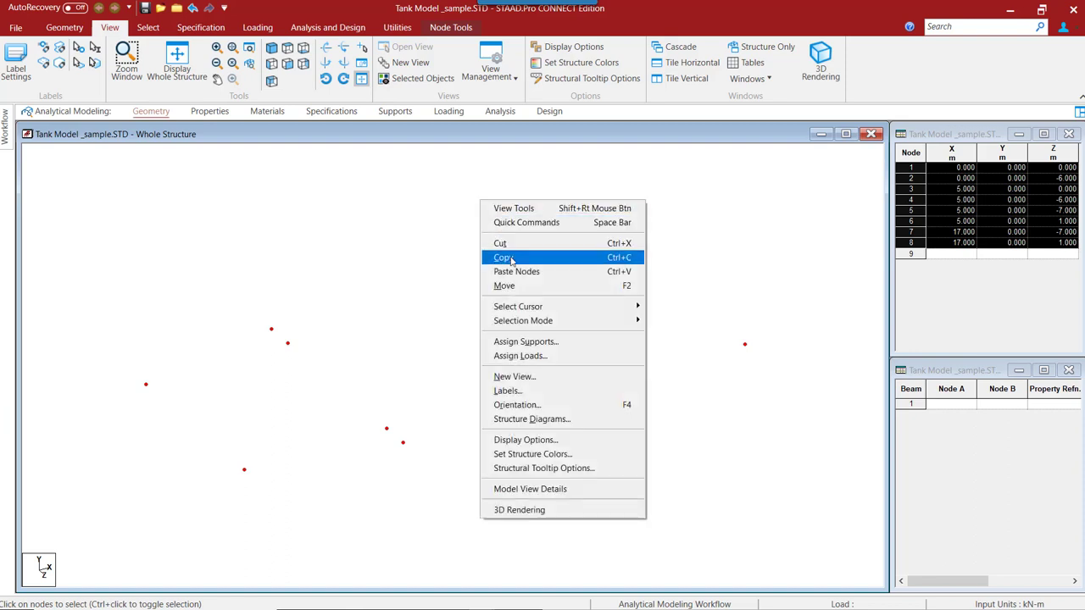
pyautogui.click(500, 272)
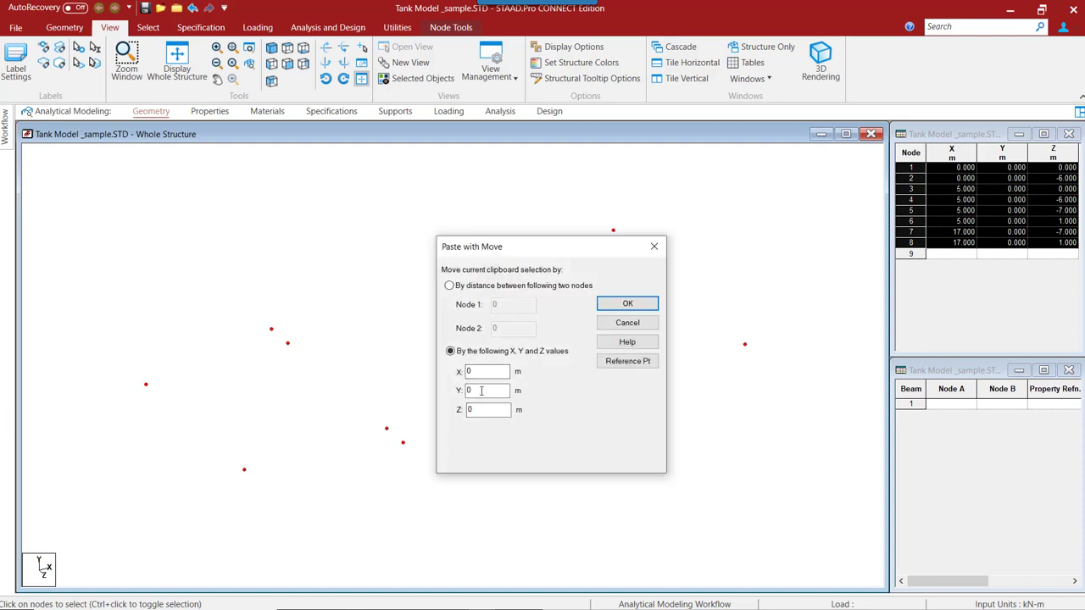
pyautogui.click(261, 358)
pyautogui.click(639, 328)
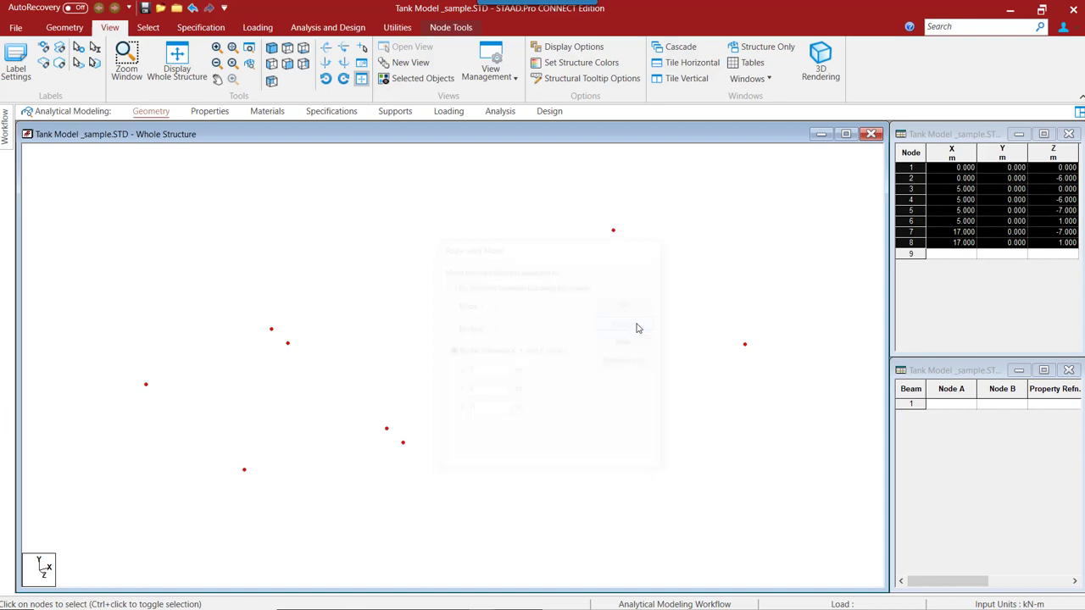
# - Copy the four small-chamber base nodes 1 to 4 and paste them with an offset of 4.5 m in Y
pyautogui.click(157, 393)
pyautogui.click(146, 386)
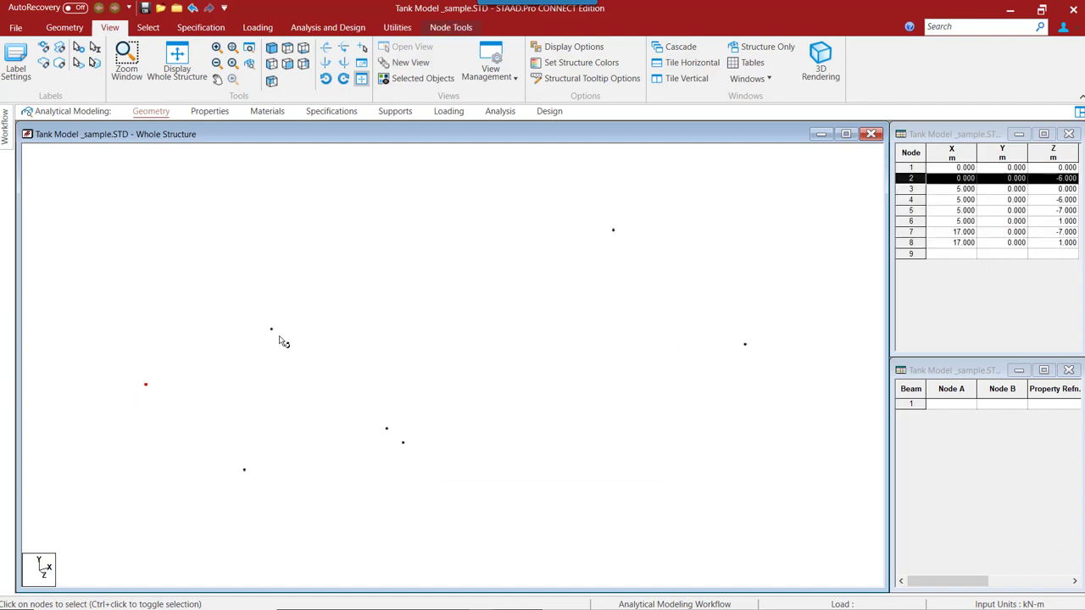
pyautogui.keyDown('ctrl'); pyautogui.click(287, 343); pyautogui.keyUp('ctrl')
pyautogui.keyDown('ctrl'); pyautogui.click(386, 428); pyautogui.keyUp('ctrl')
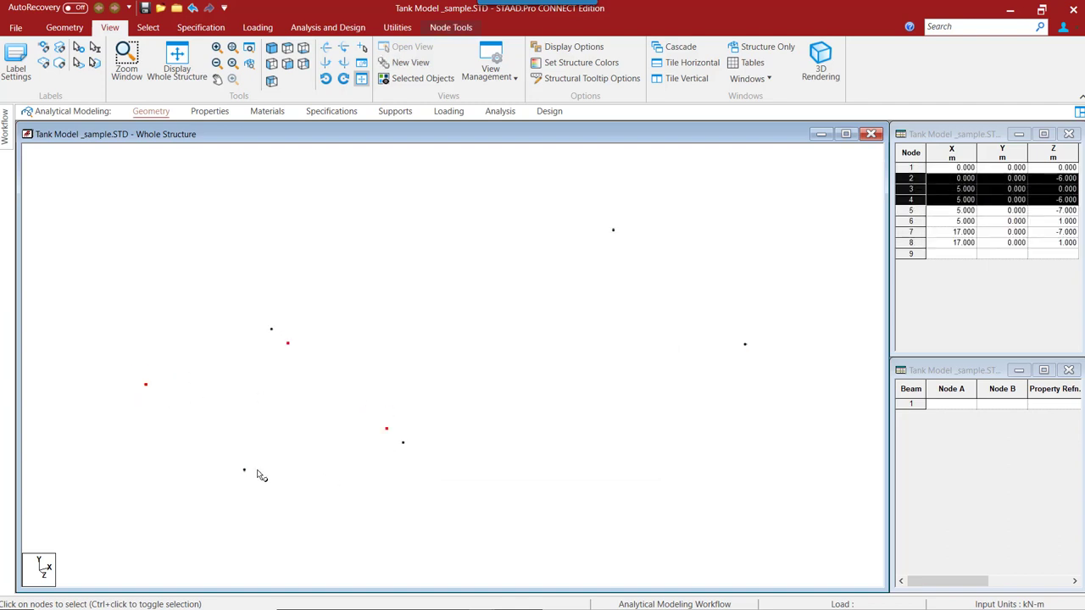
pyautogui.keyDown('ctrl'); pyautogui.click(244, 469); pyautogui.keyUp('ctrl')
pyautogui.rightClick(390, 314)
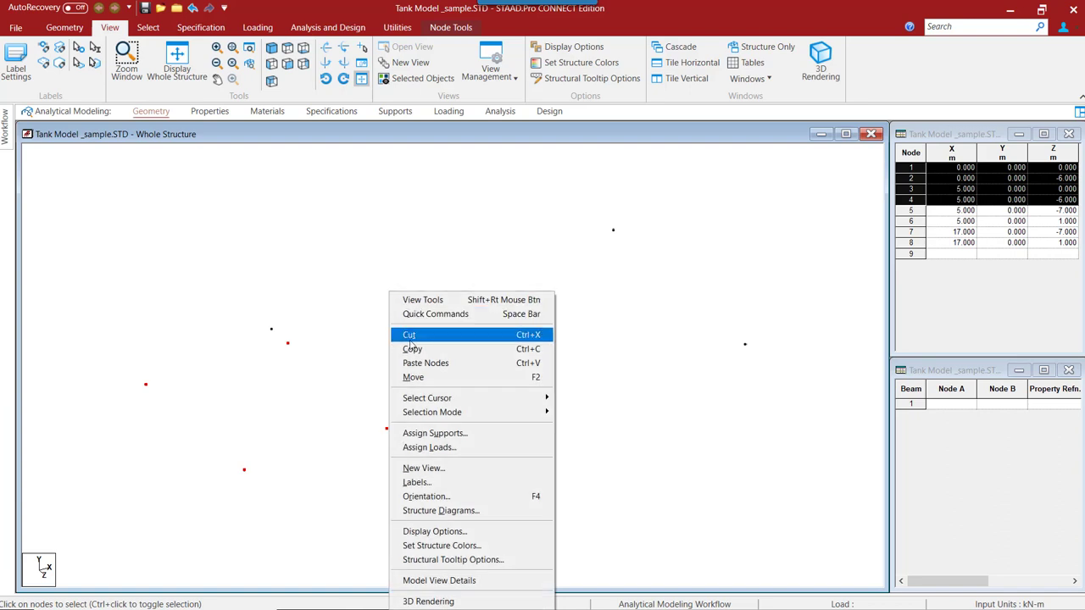
pyautogui.rightClick(467, 273)
pyautogui.rightClick(478, 229)
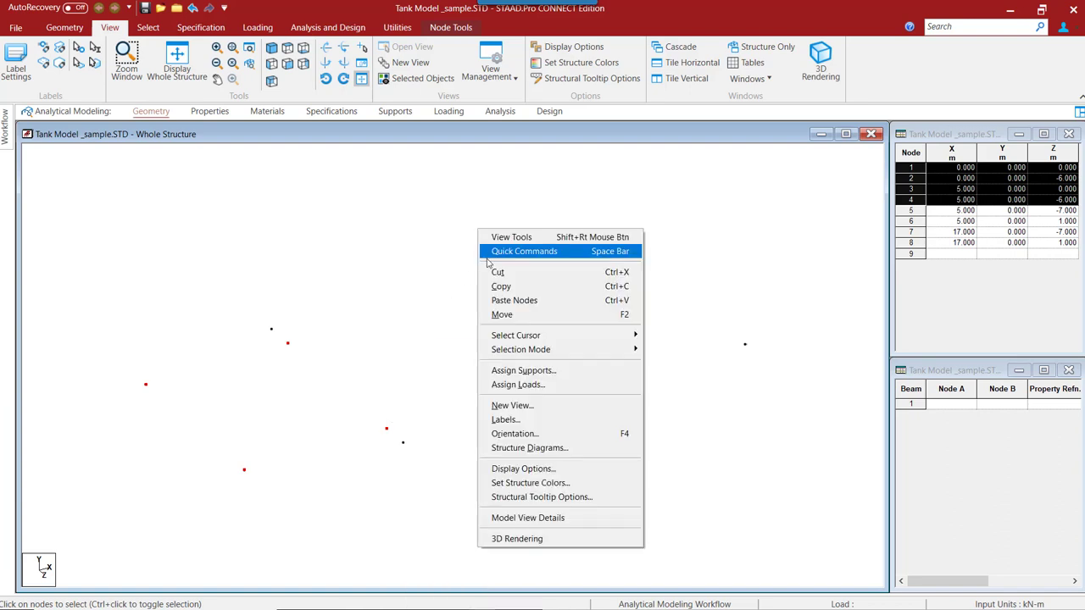
pyautogui.click(502, 300)
pyautogui.doubleClick(494, 389)
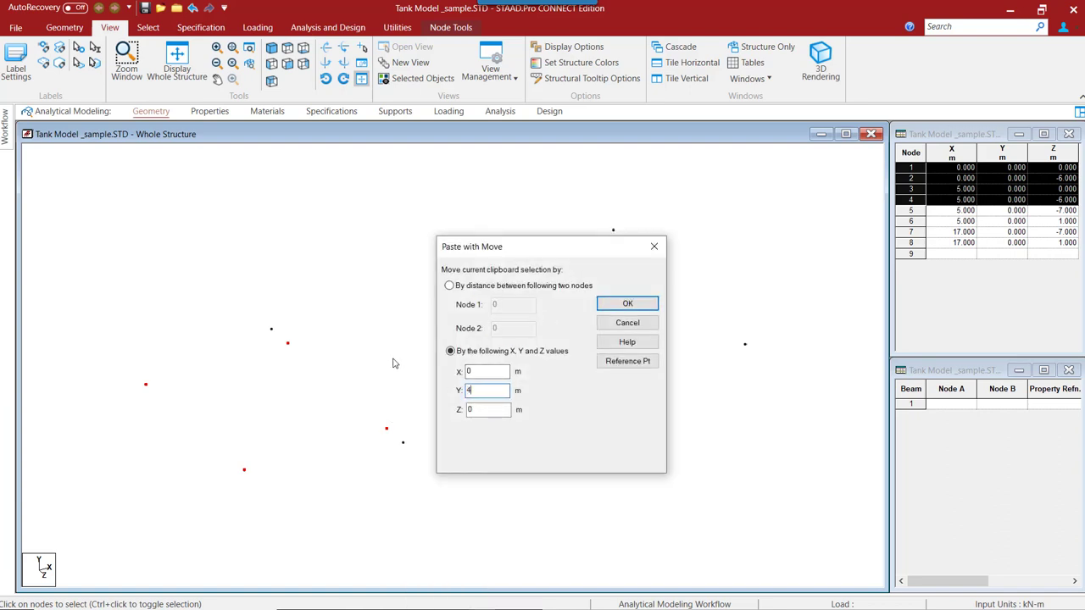
pyautogui.click(627, 304)
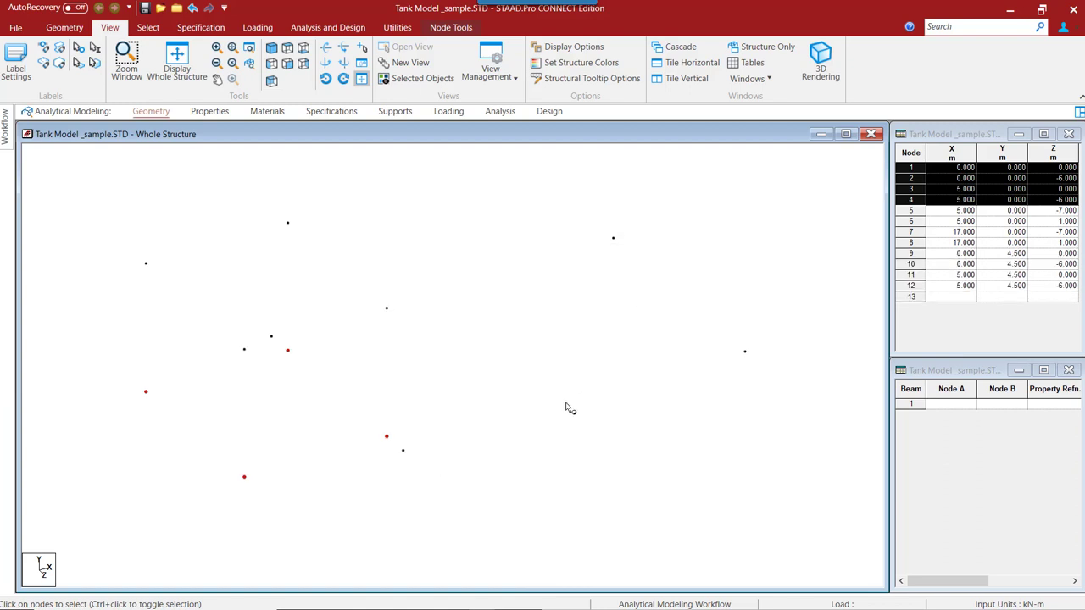
# - Copy the four large-chamber corner nodes 5 to 8 and paste them with an offset of 7 m in Y, then clear the selection
pyautogui.click(287, 48)
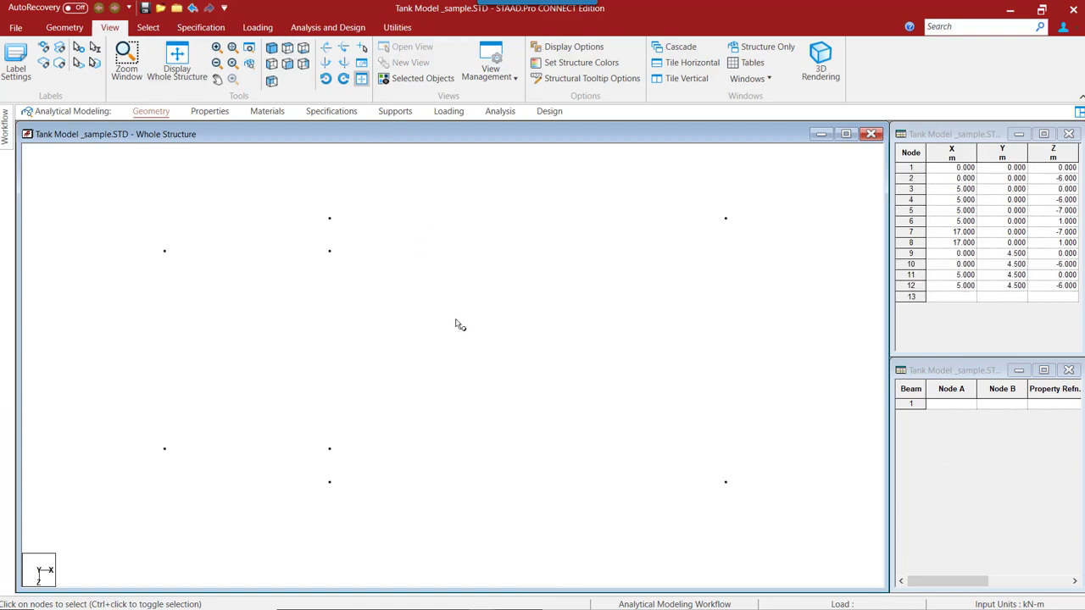
pyautogui.click(340, 230)
pyautogui.keyDown('ctrl'); pyautogui.click(697, 223); pyautogui.keyUp('ctrl')
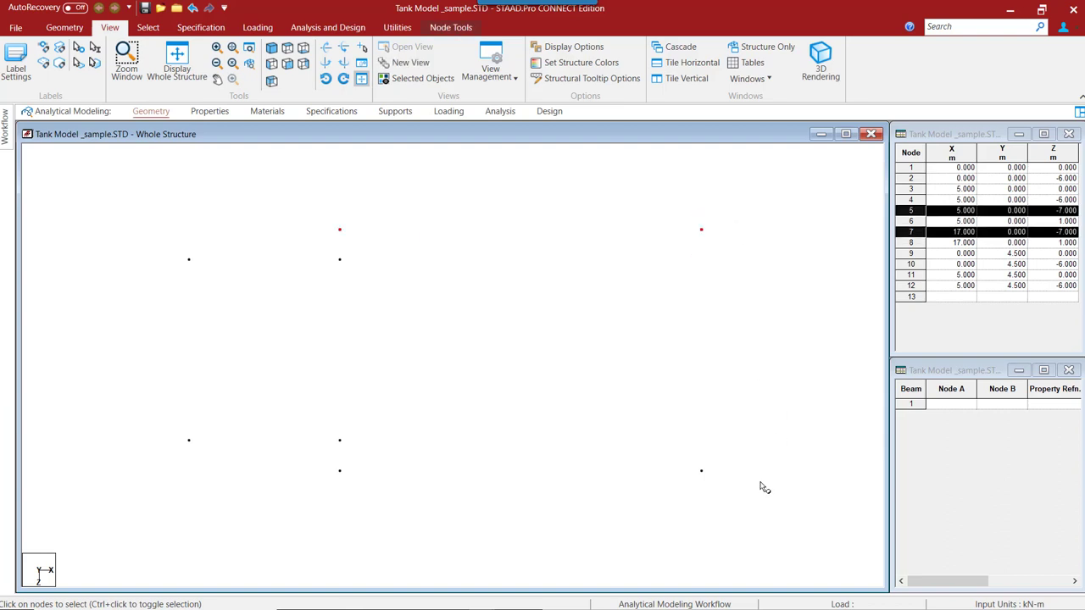
pyautogui.keyDown('ctrl'); pyautogui.click(699, 465); pyautogui.keyUp('ctrl')
pyautogui.keyDown('ctrl'); pyautogui.moveTo(331, 459); pyautogui.dragTo(356, 490); pyautogui.keyUp('ctrl')
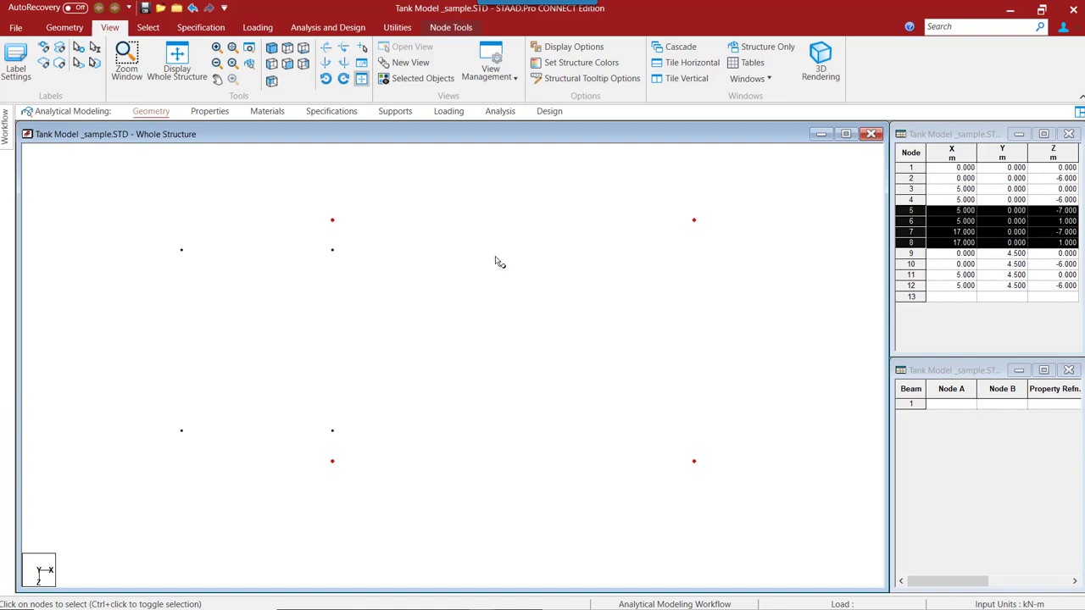
pyautogui.rightClick(506, 188)
pyautogui.click(522, 244)
pyautogui.rightClick(527, 208)
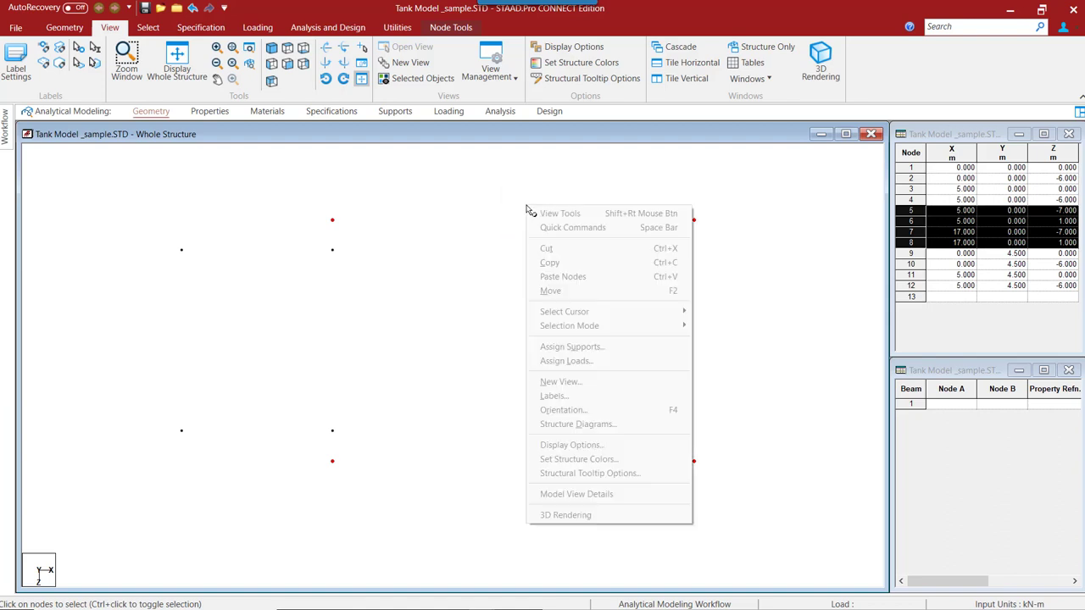
pyautogui.click(576, 278)
pyautogui.press('Tab')
pyautogui.press('Tab')
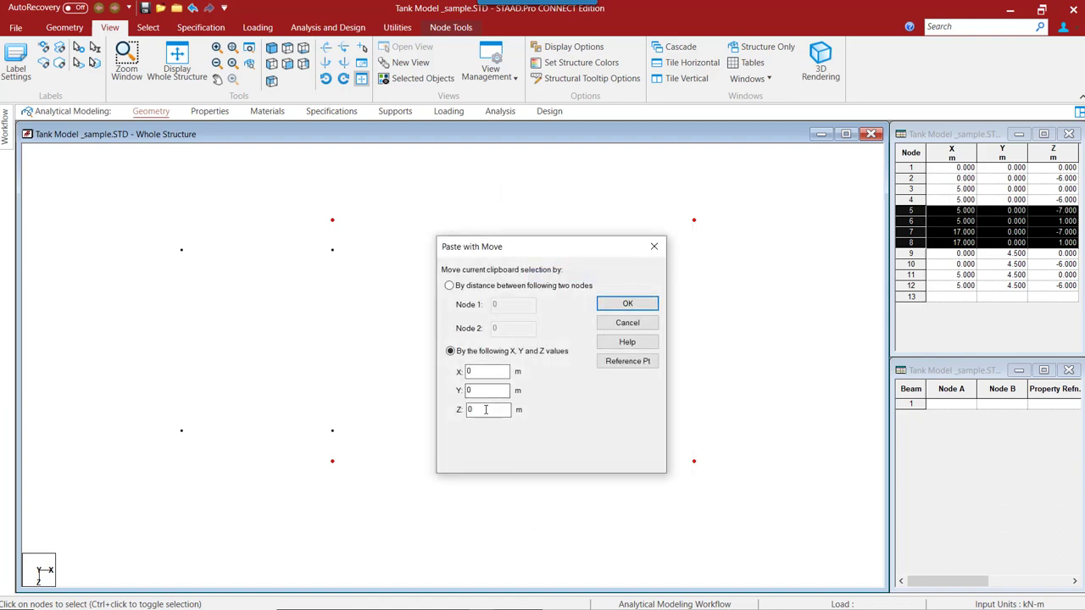
pyautogui.hotkey('shift', 'Tab')
pyautogui.write('7')
pyautogui.click(627, 304)
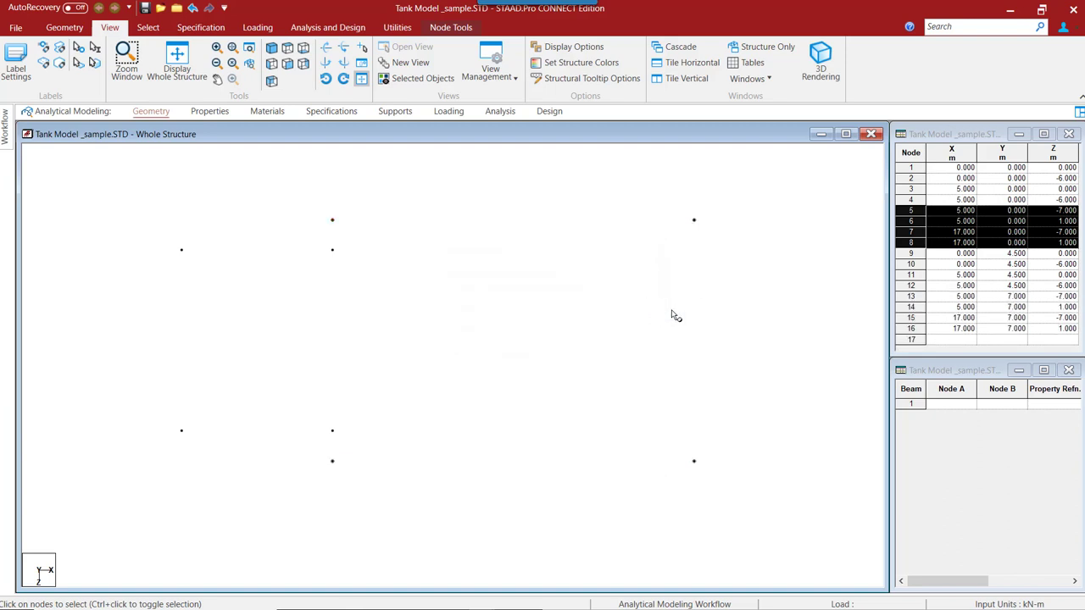
pyautogui.click(450, 285)
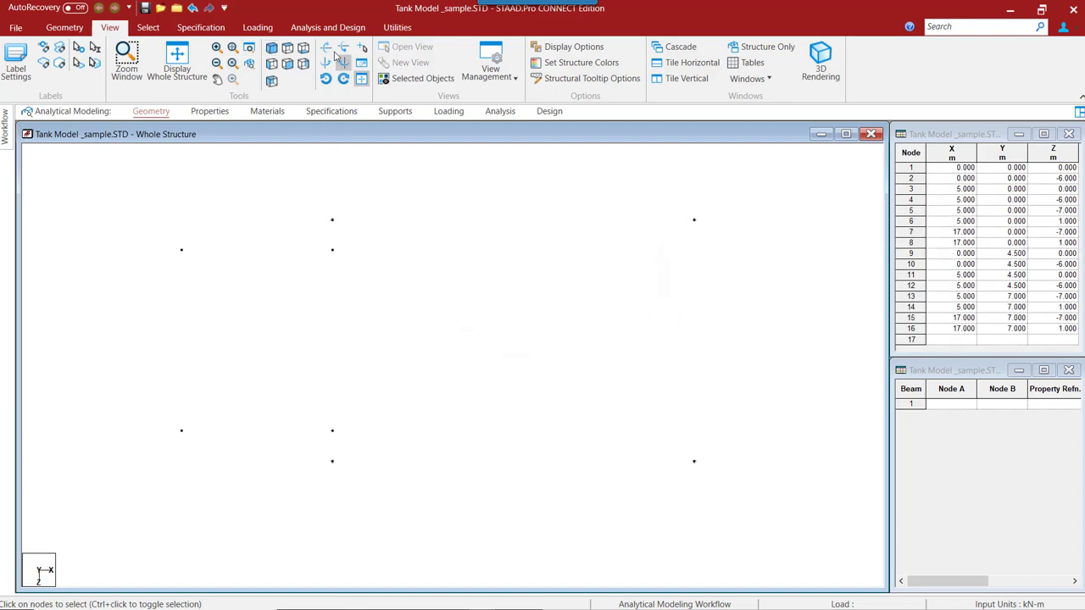
# - Show only the nodes at X 0 and 5 m up to a height of 4.5 m, in isometric view with nothing selected
pyautogui.click(273, 49)
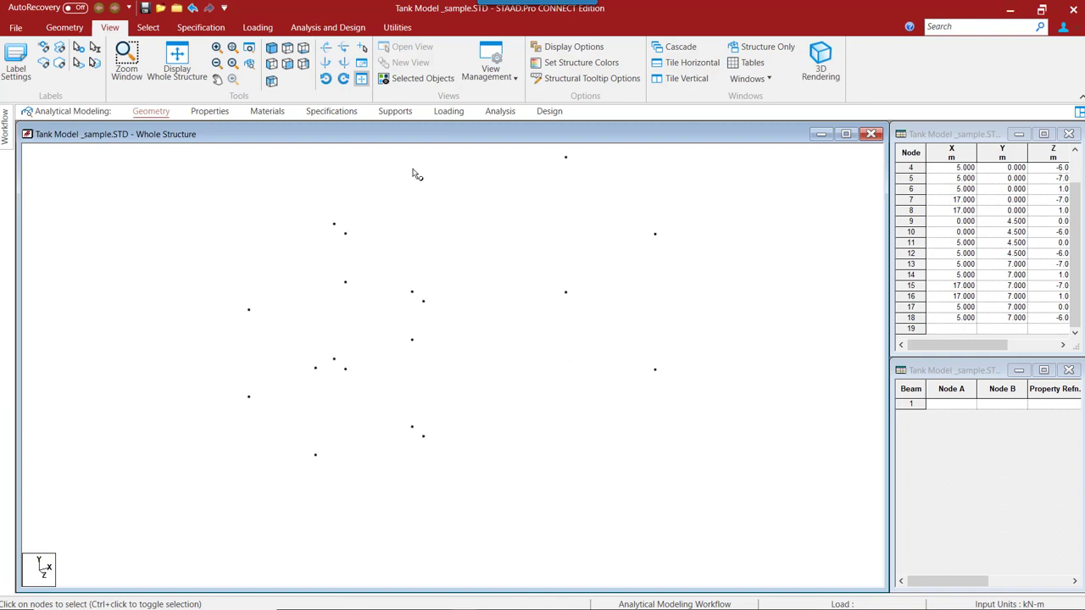
pyautogui.click(289, 65)
pyautogui.moveTo(117, 263); pyautogui.dragTo(339, 456)
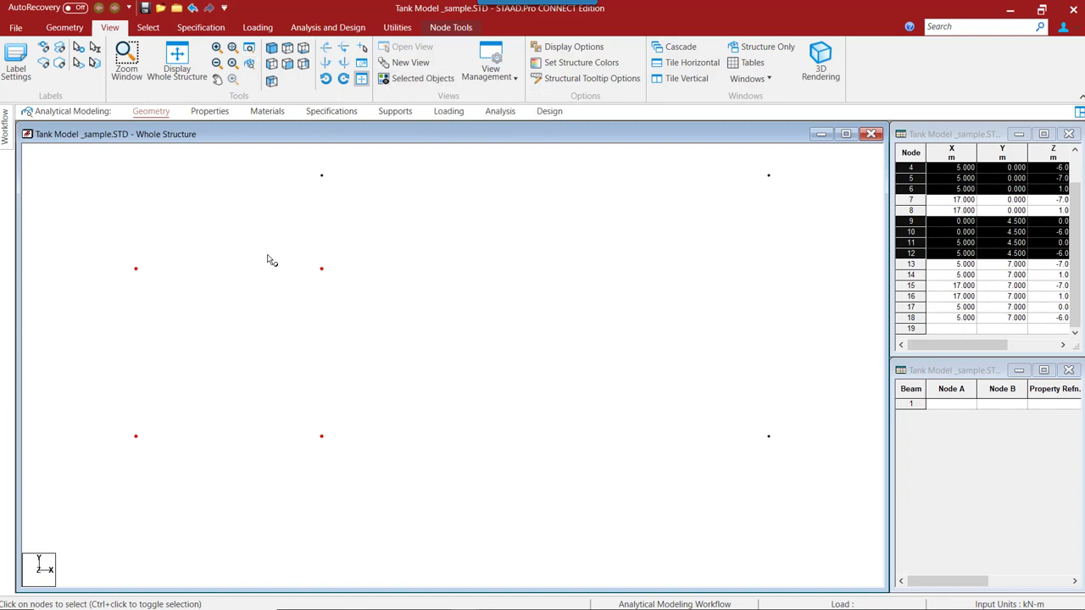
pyautogui.click(419, 79)
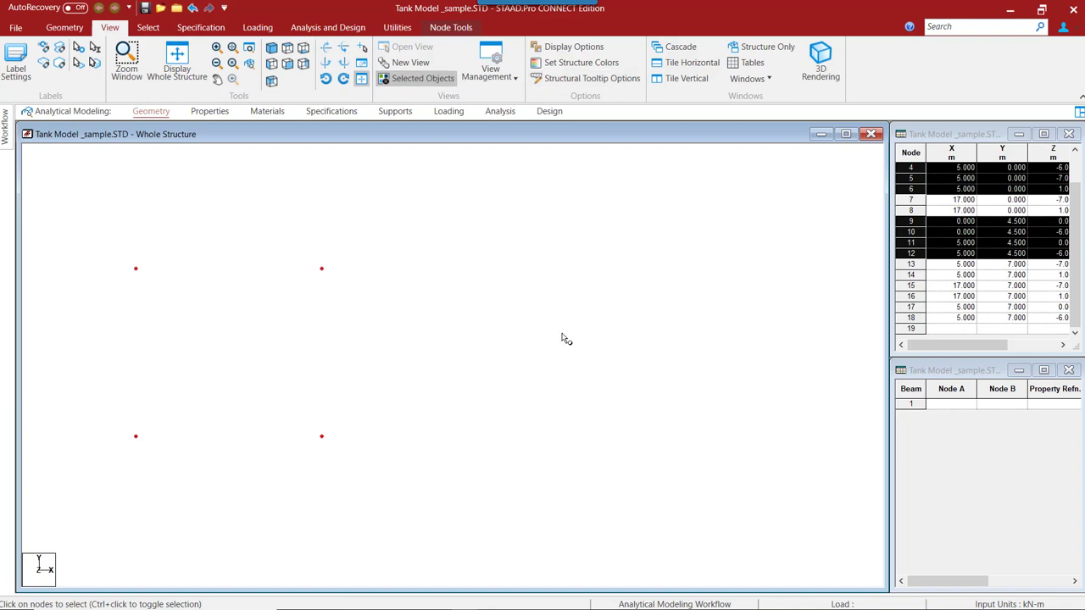
pyautogui.moveTo(567, 339); pyautogui.dragTo(500, 348, button='middle')
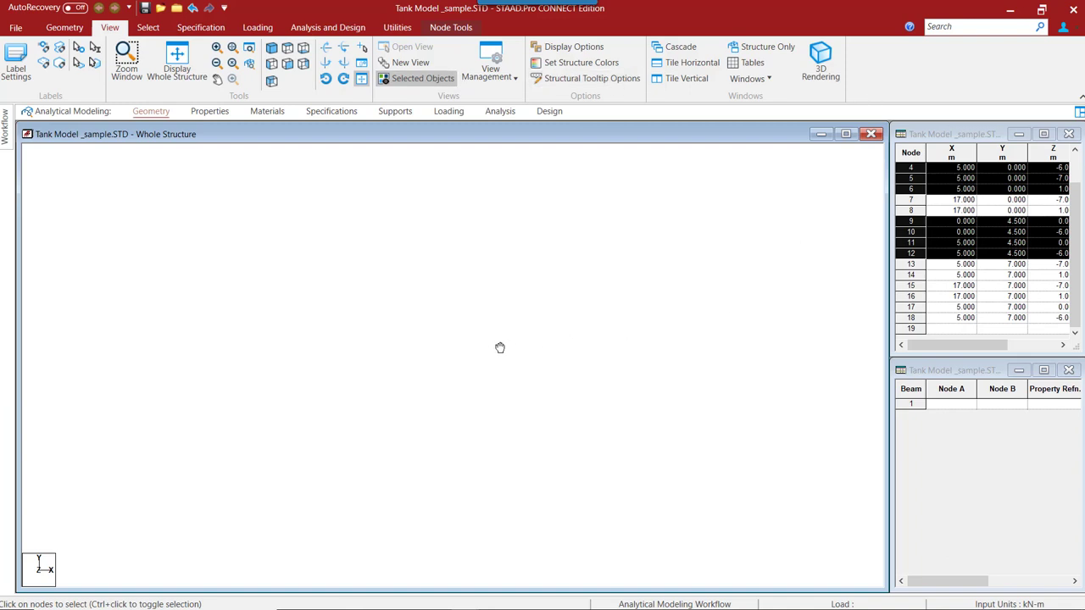
pyautogui.click(273, 48)
pyautogui.click(784, 322)
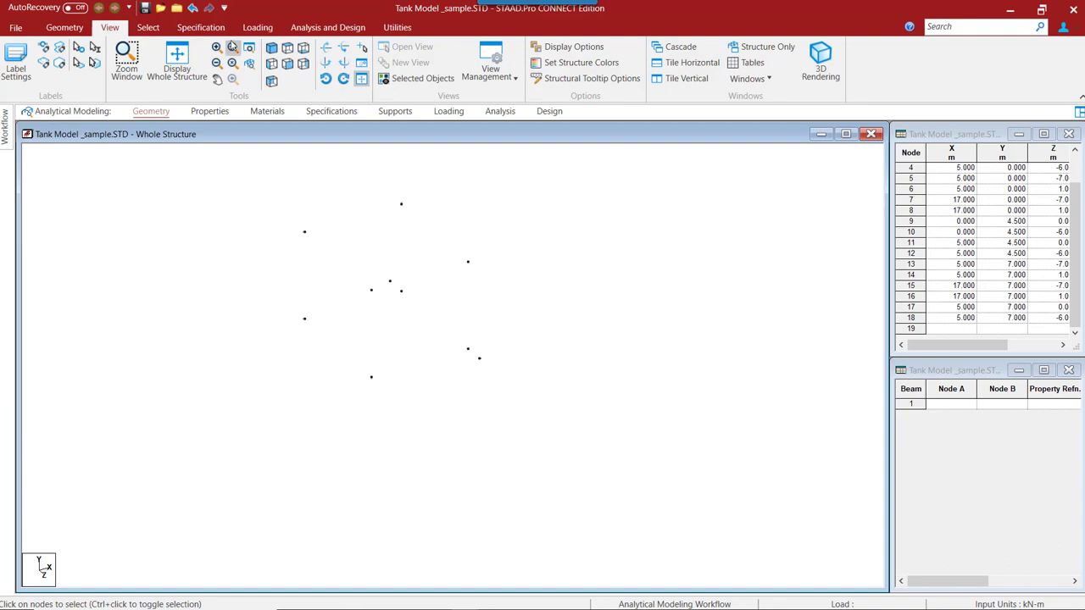
# - Add a parametric model and outline its closed boundary through nodes 2, 10, 9 and 1 on the small chamber's end wall at X = 0
pyautogui.click(74, 29)
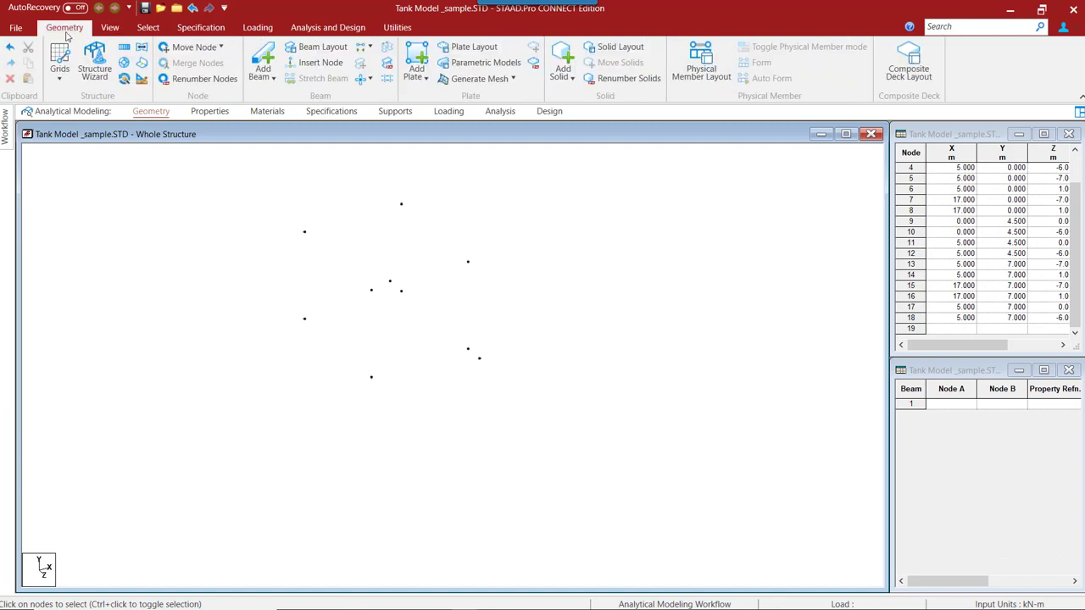
pyautogui.click(482, 63)
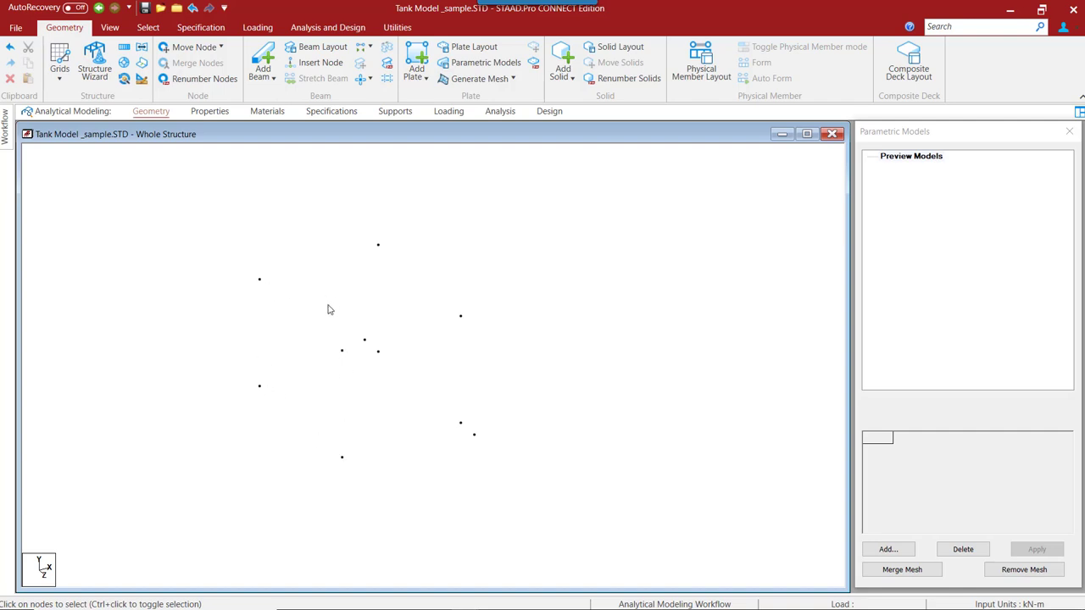
pyautogui.click(904, 158)
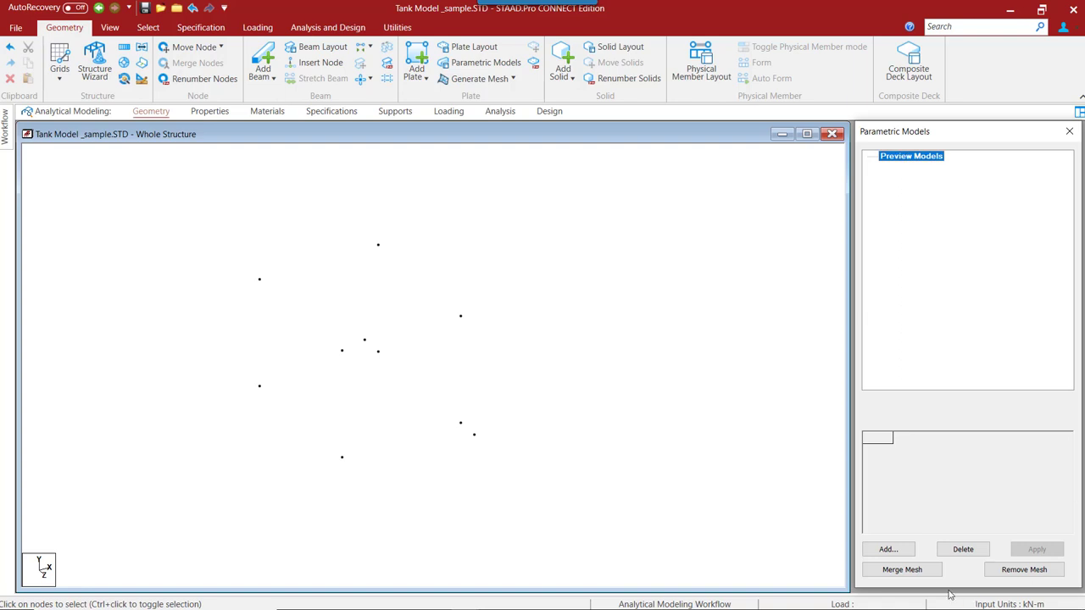
pyautogui.click(889, 550)
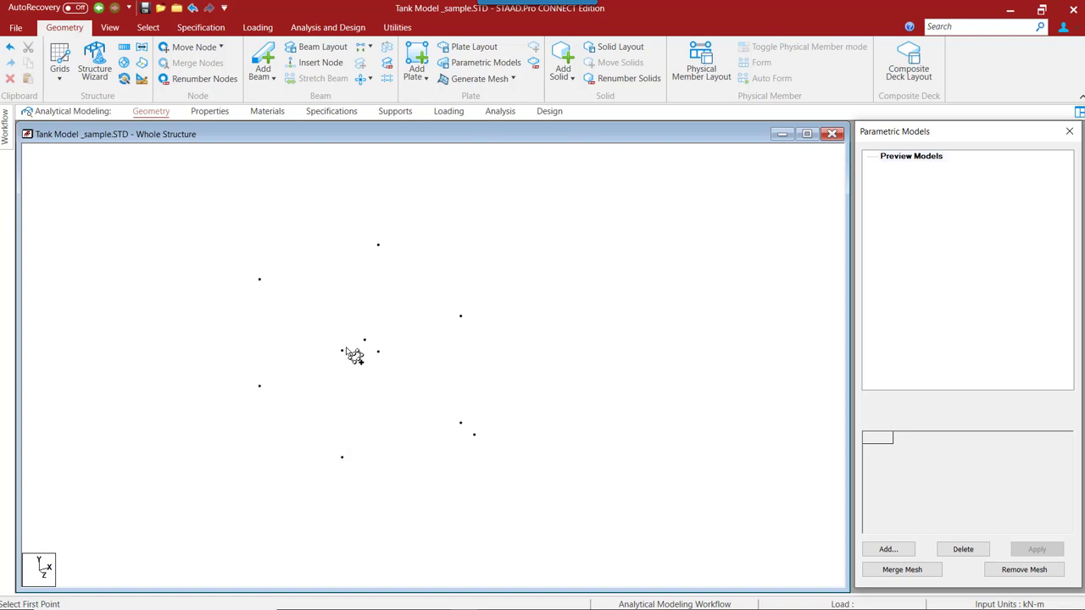
pyautogui.click(259, 386)
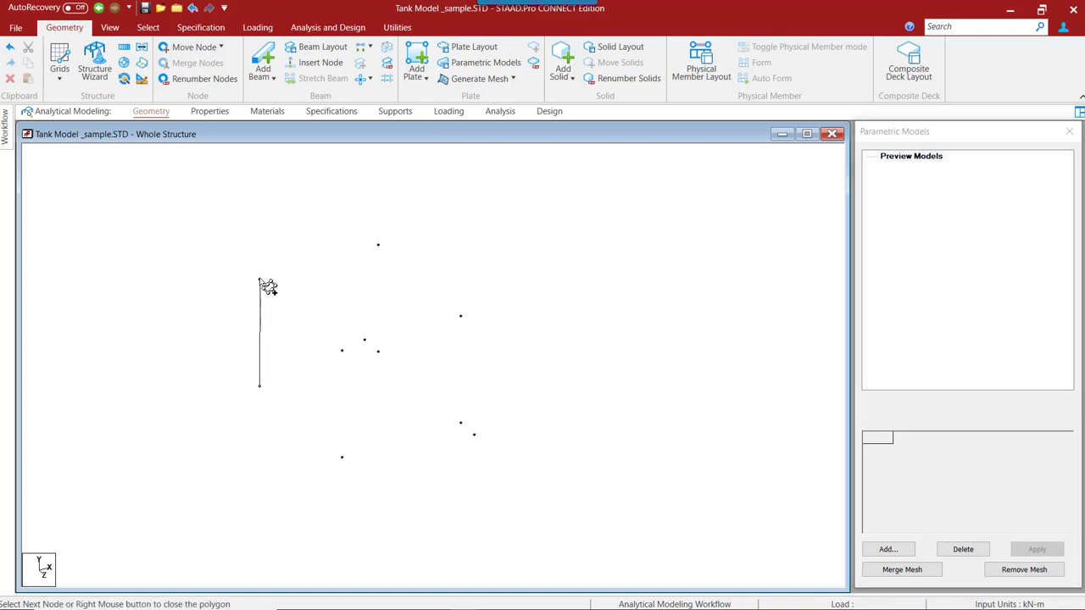
pyautogui.click(260, 280)
pyautogui.click(343, 350)
pyautogui.click(342, 458)
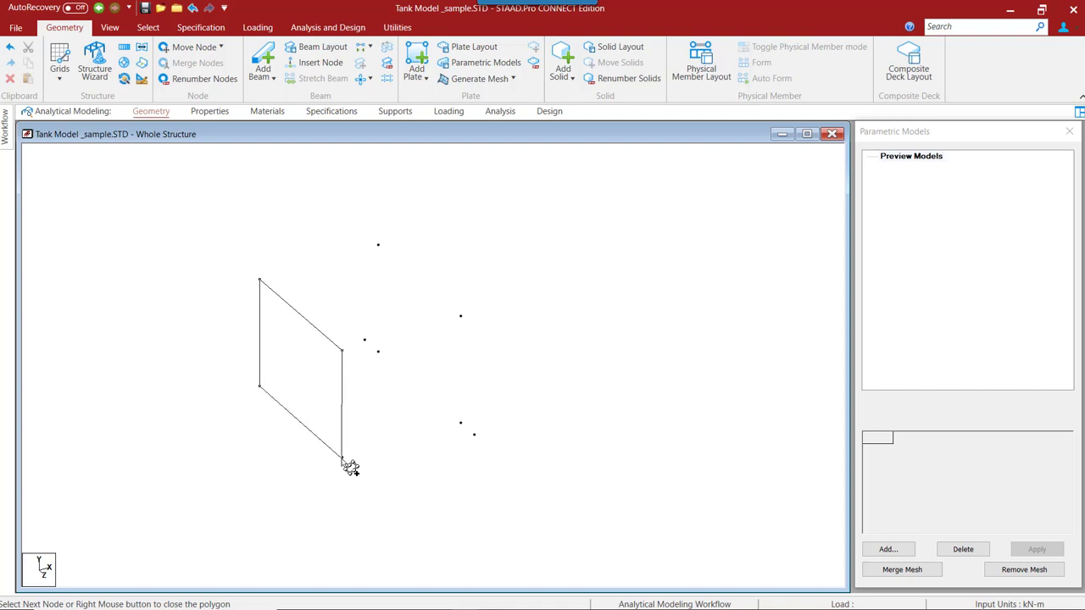
pyautogui.click(261, 386)
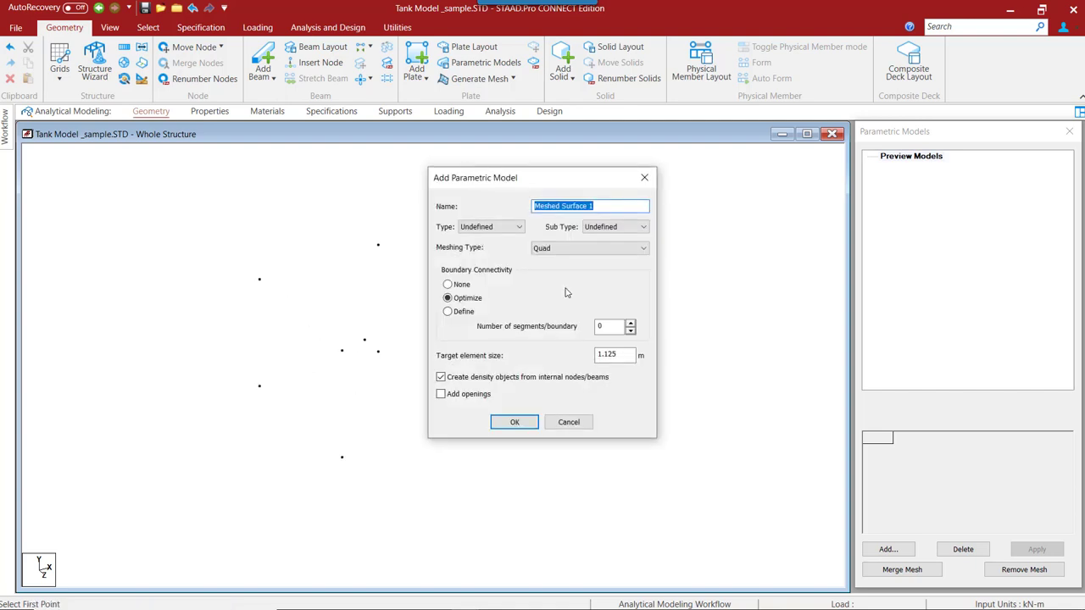
# - Create the parametric model as W1 with type Wall, sub type WALL_TANK, Quad meshing, optimized boundary connectivity and a 1.125 m target element size
pyautogui.write('W1')
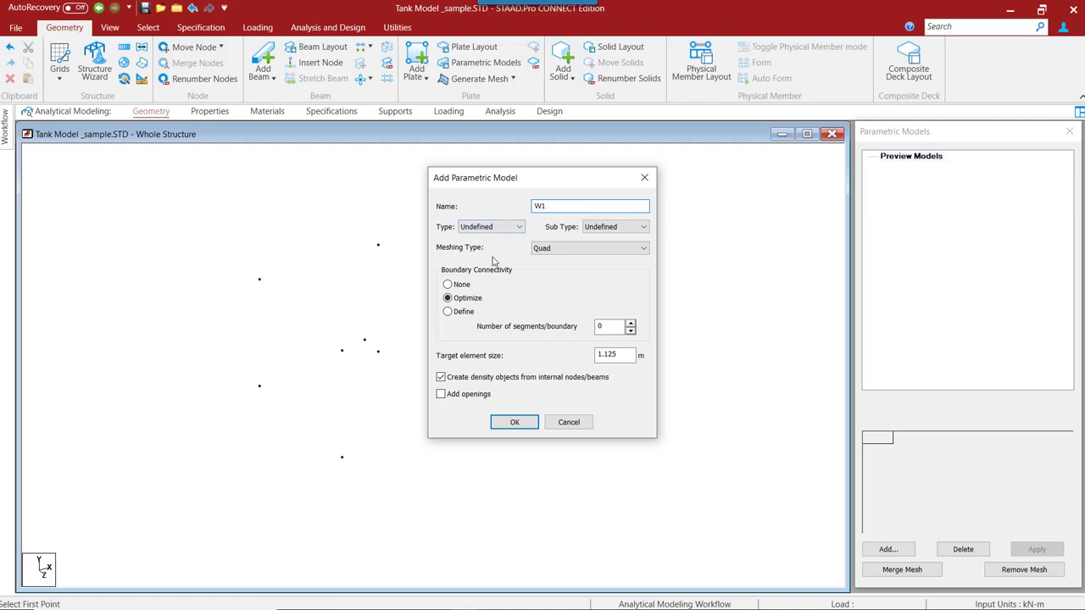
pyautogui.click(511, 228)
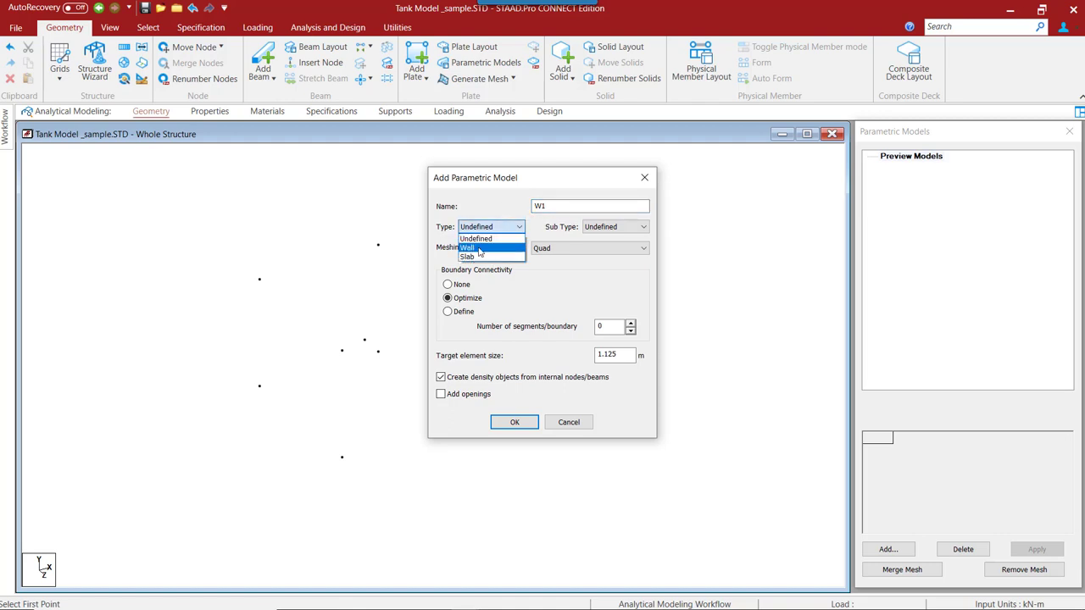
pyautogui.click(479, 248)
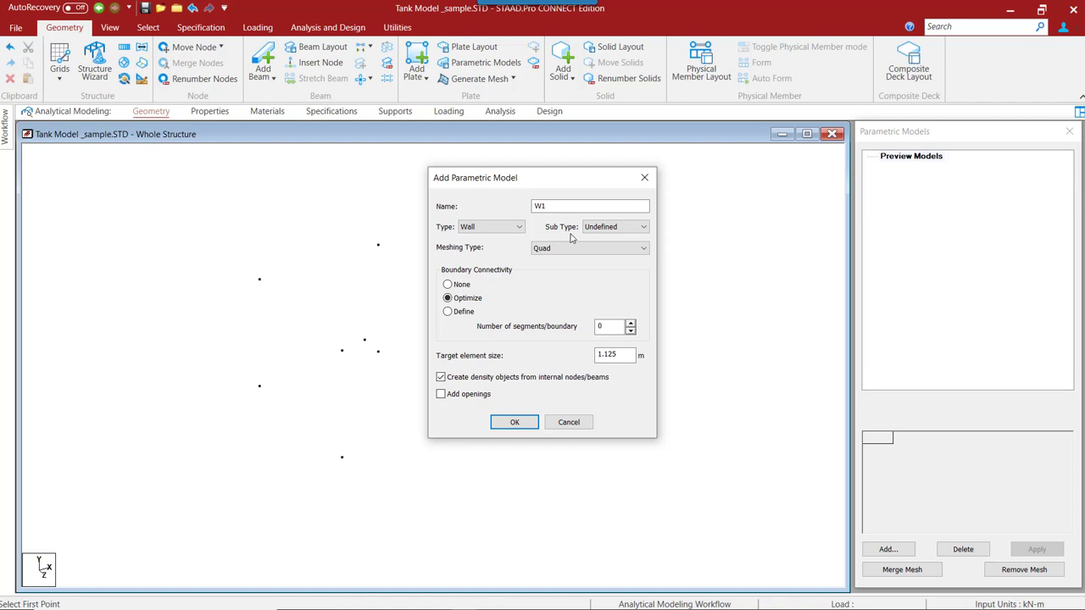
pyautogui.click(619, 227)
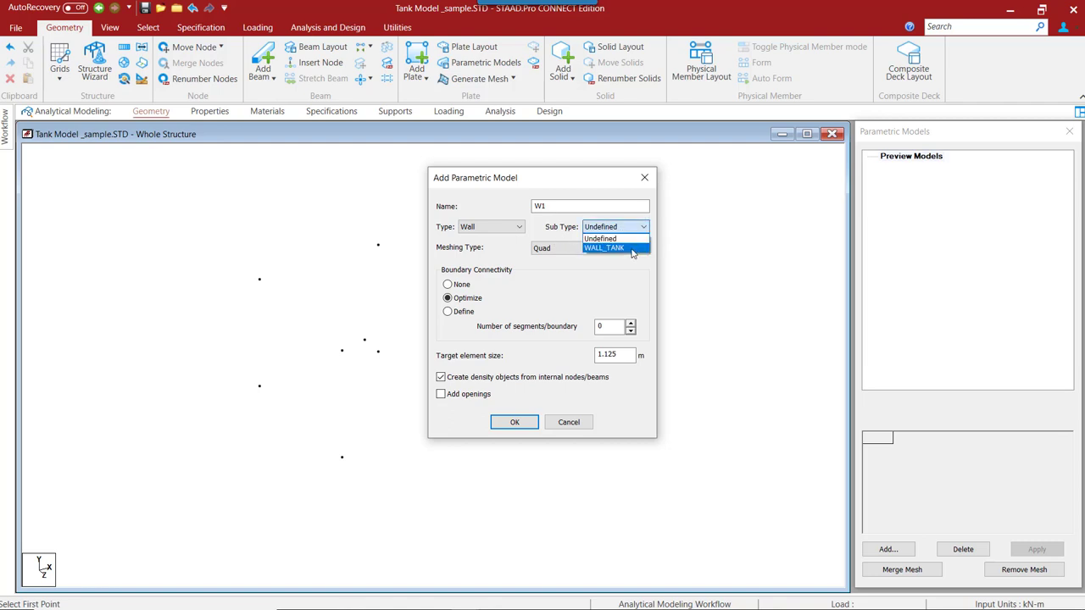
pyautogui.click(632, 249)
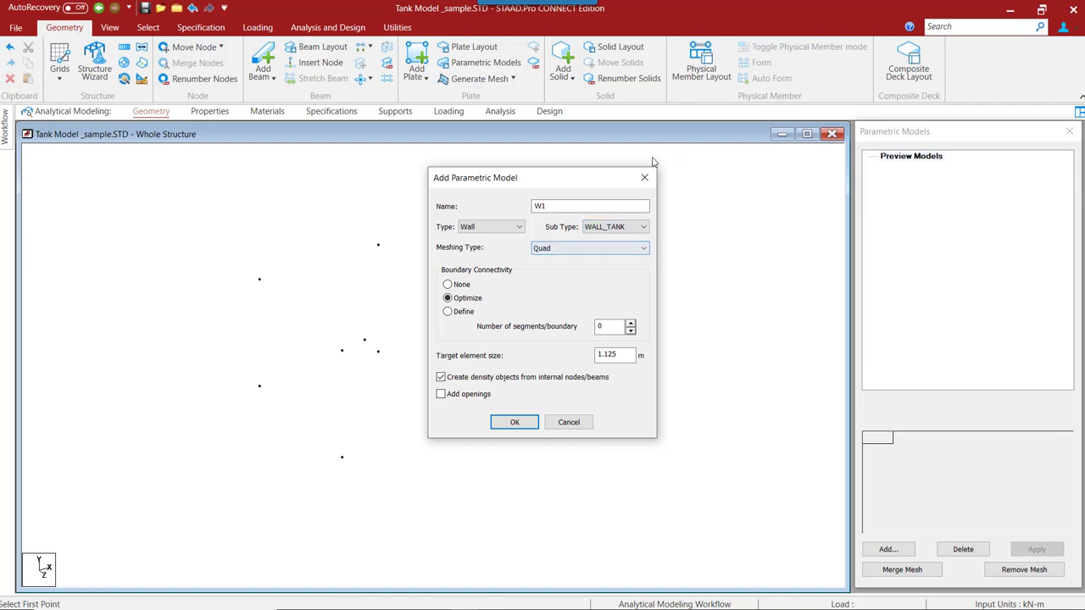
pyautogui.click(579, 248)
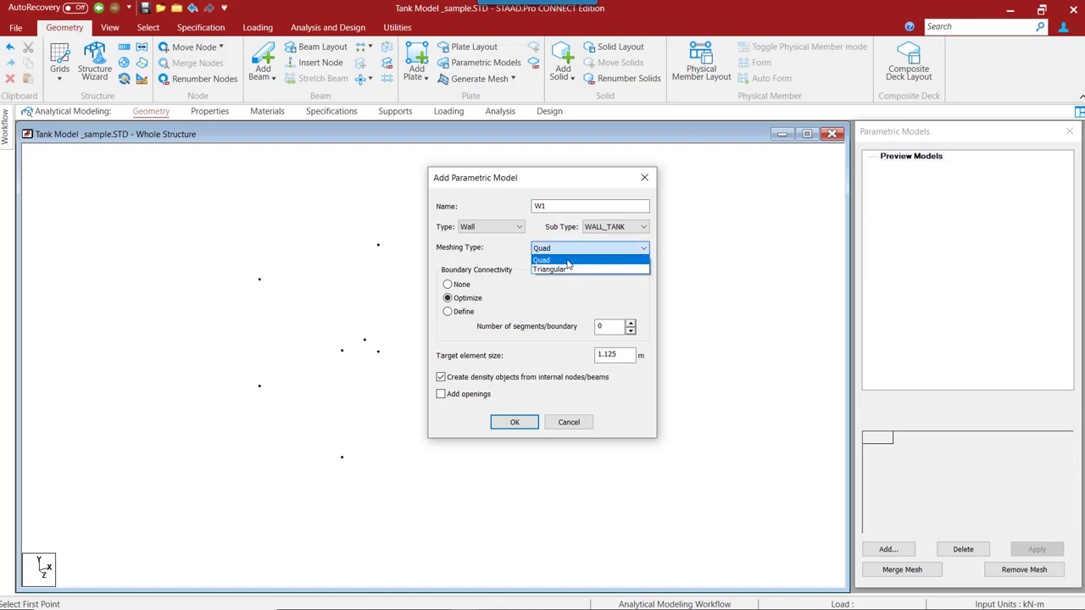
pyautogui.click(567, 262)
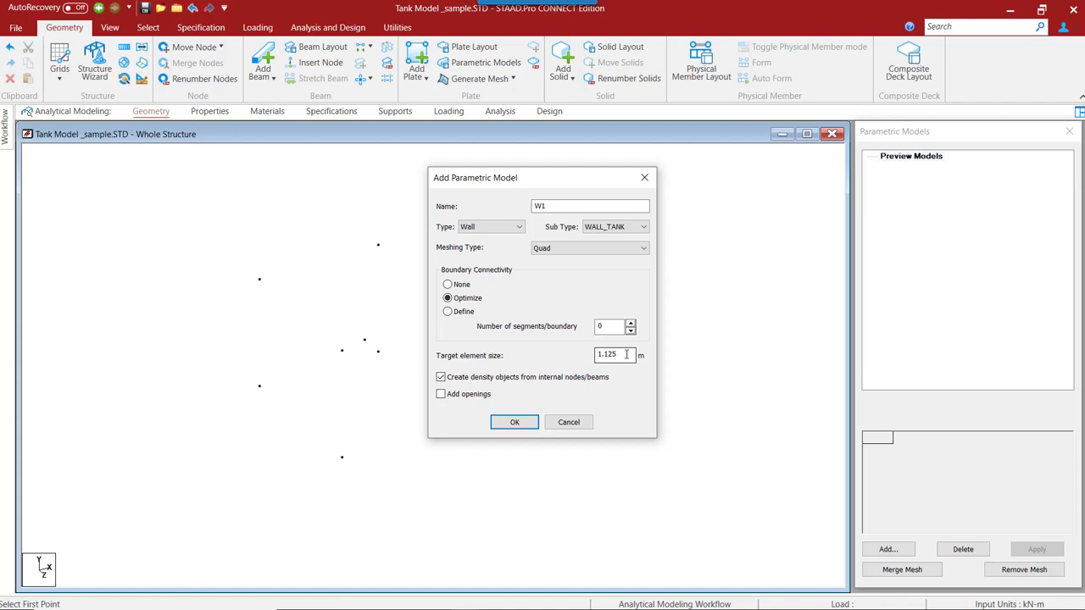
pyautogui.moveTo(627, 354); pyautogui.dragTo(458, 339)
pyautogui.click(514, 422)
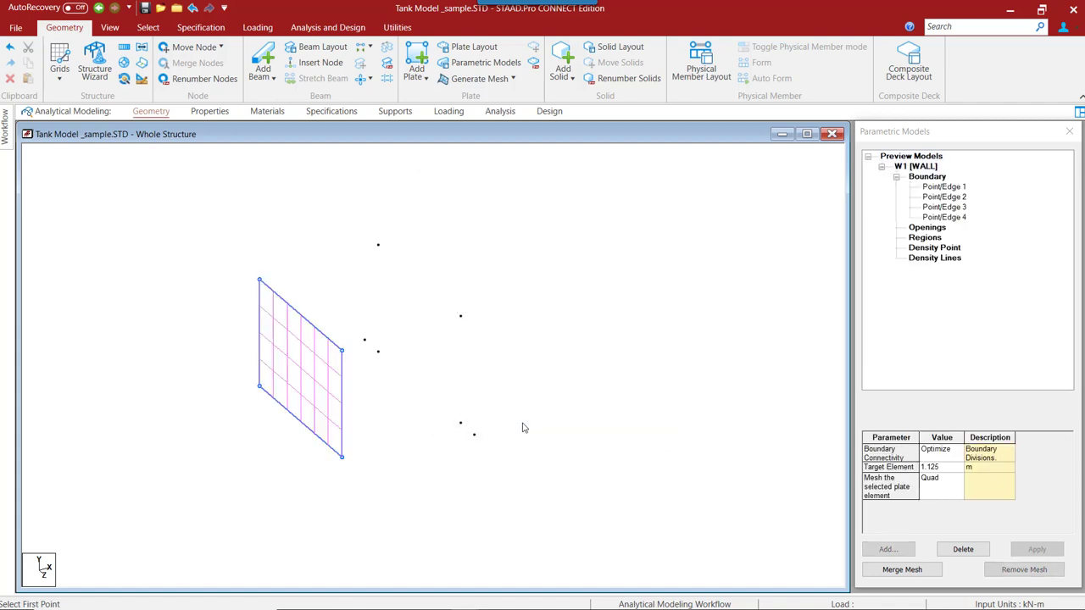
# - Merge the mesh of wall W1 into the structure
pyautogui.click(931, 169)
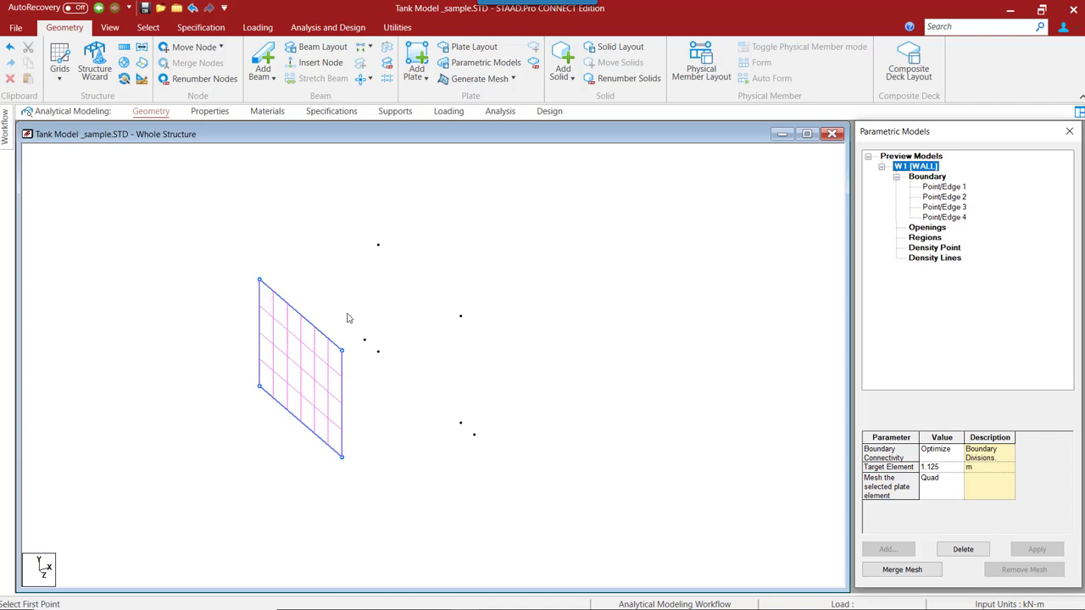
pyautogui.click(882, 167)
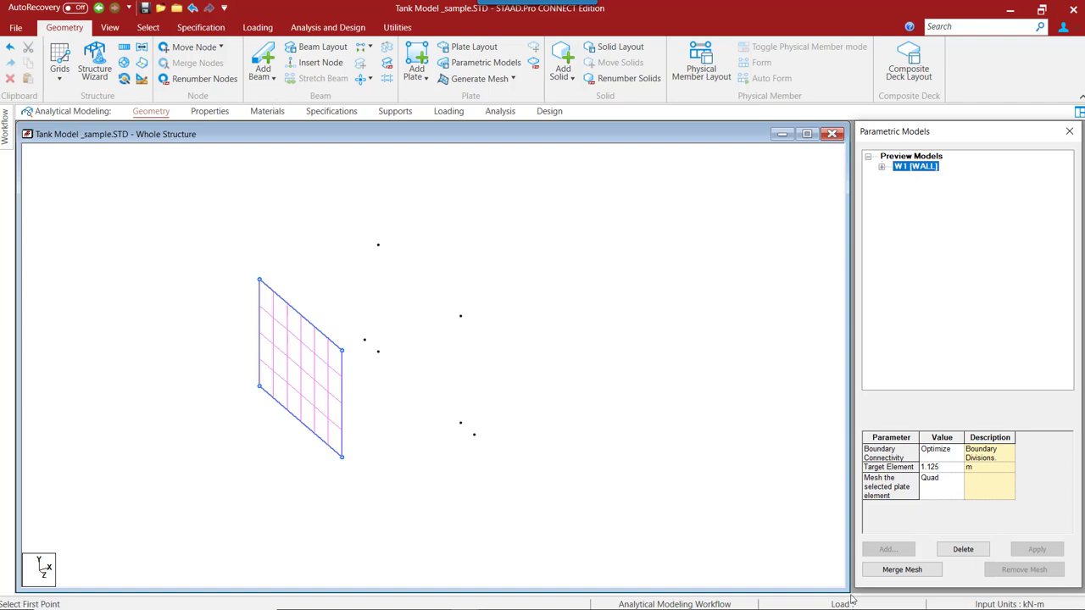
pyautogui.click(916, 157)
pyautogui.click(308, 426)
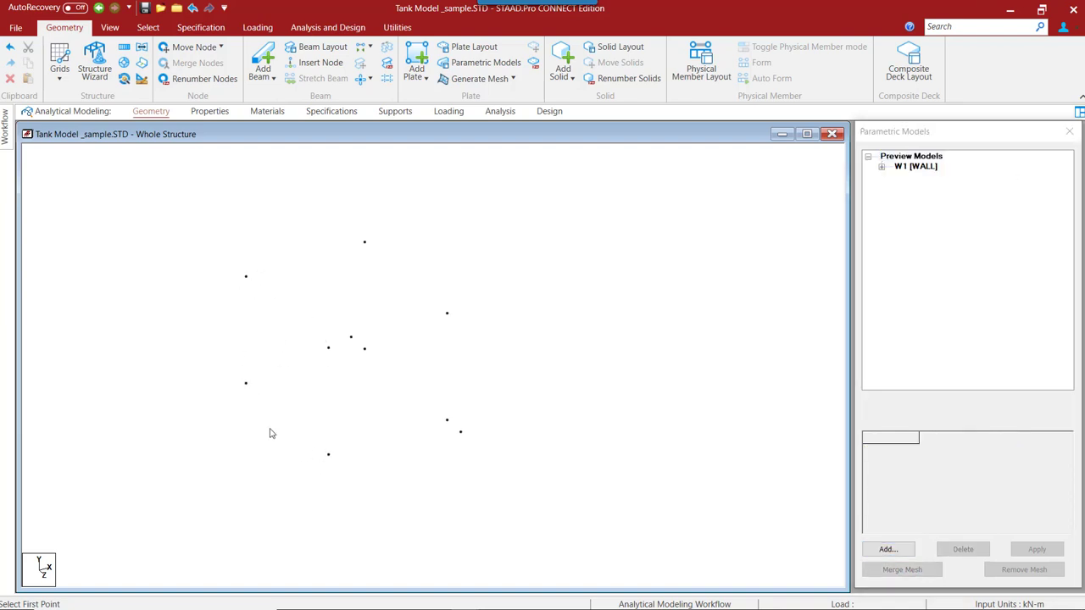
pyautogui.click(915, 167)
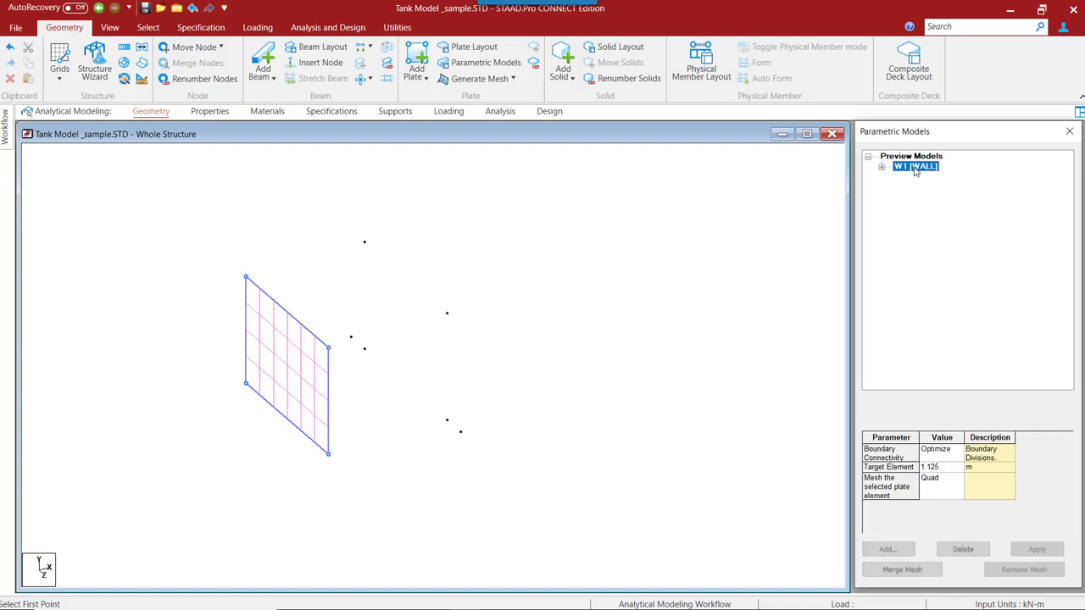
pyautogui.click(902, 571)
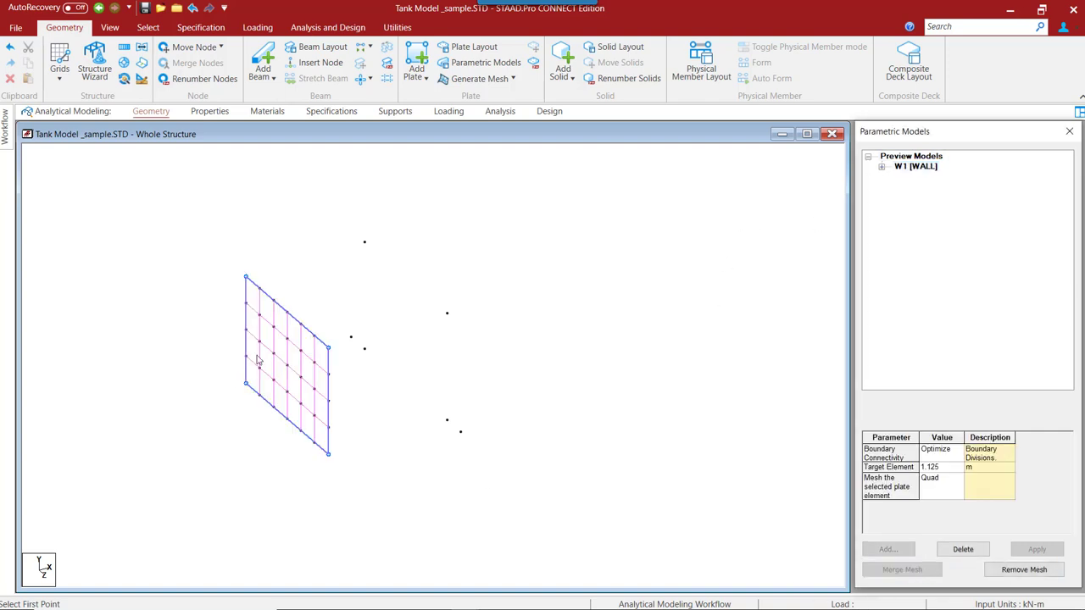
# - Inspect the merged W1 mesh by selecting individual plates, then clear the plate selection and the wall preview
pyautogui.click(149, 27)
pyautogui.click(73, 54)
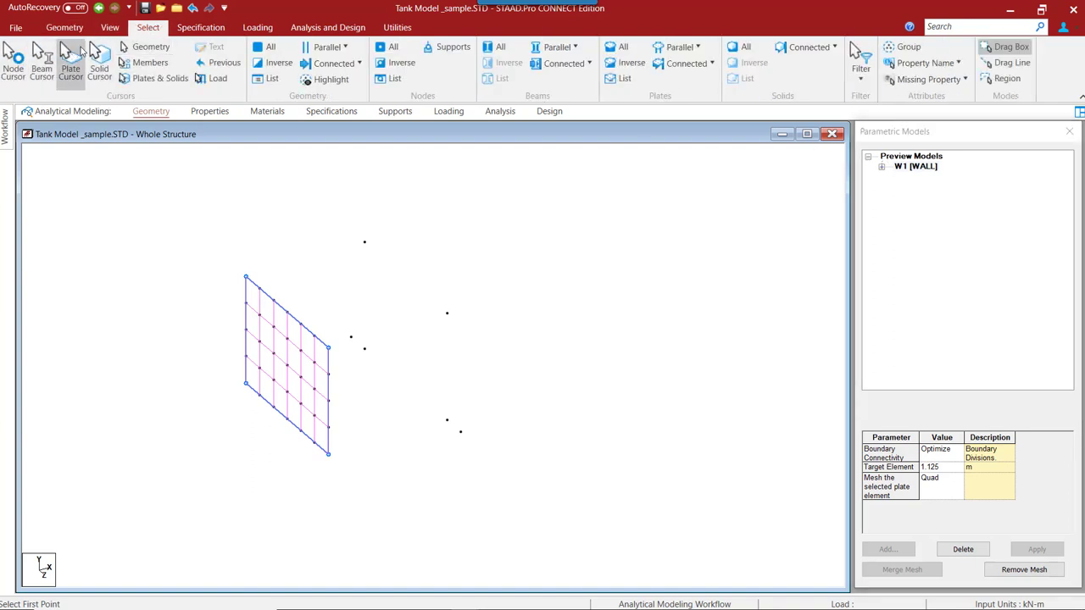
pyautogui.click(260, 308)
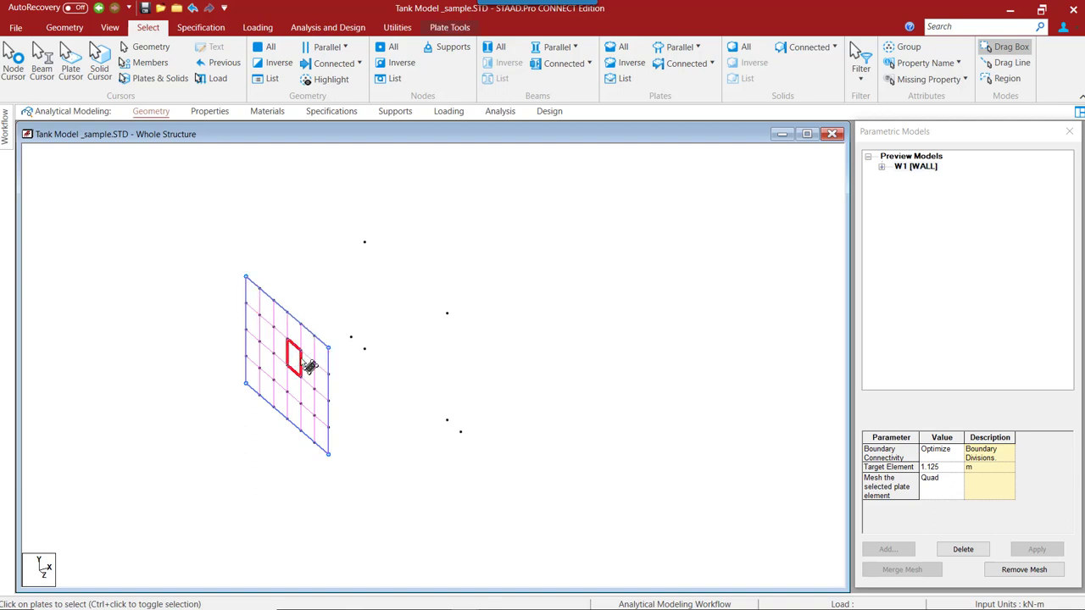
pyautogui.click(647, 318)
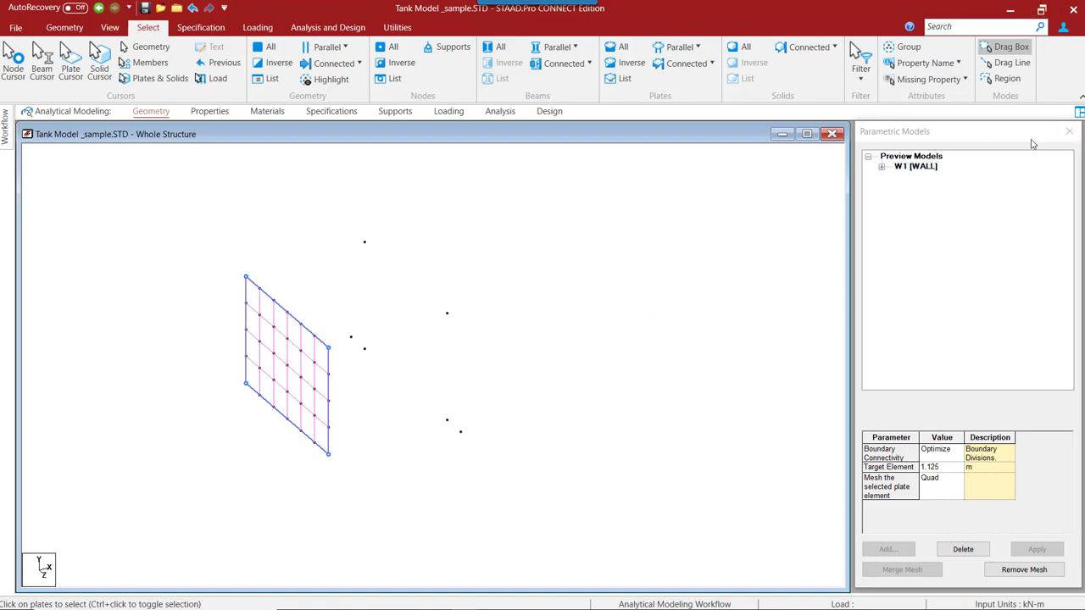
pyautogui.click(937, 160)
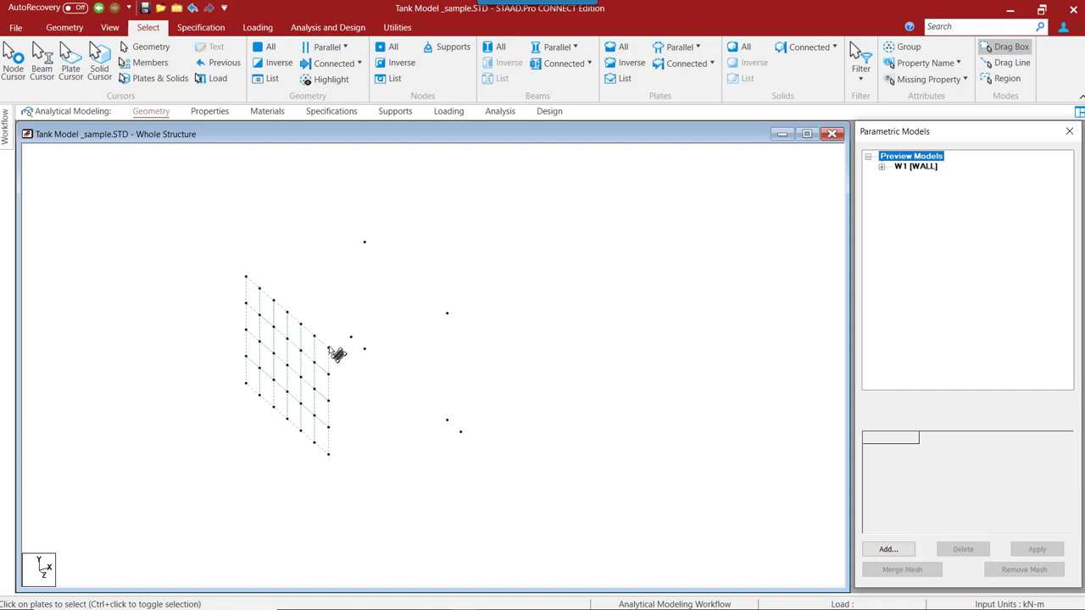
pyautogui.click(337, 459)
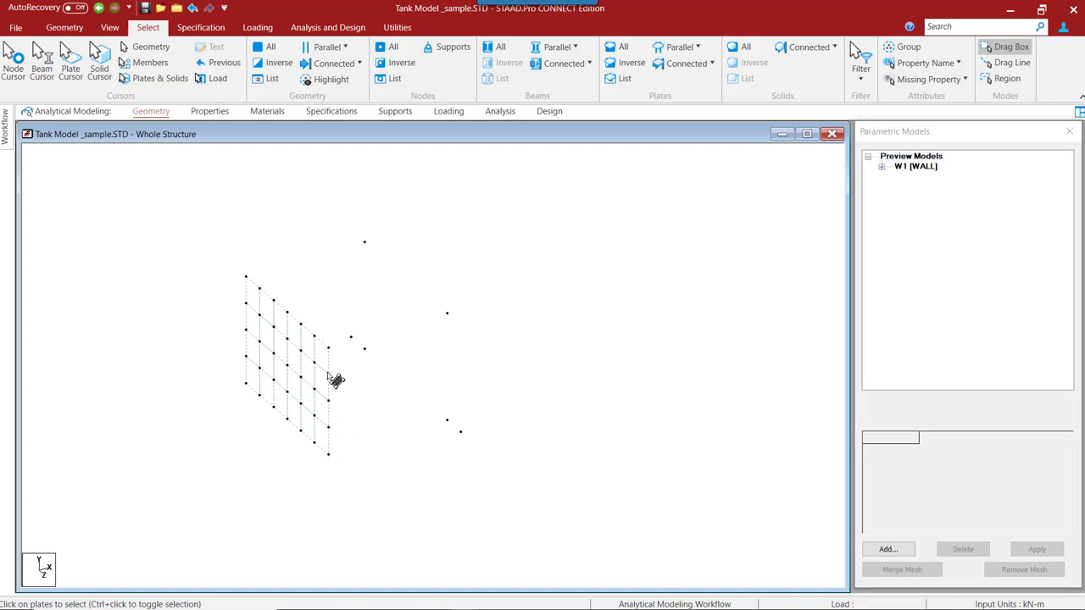
# - Add a parametric model and outline its closed boundary on the small chamber's front side wall, from W1's front edge to X = 5 m
pyautogui.click(932, 159)
pyautogui.click(890, 549)
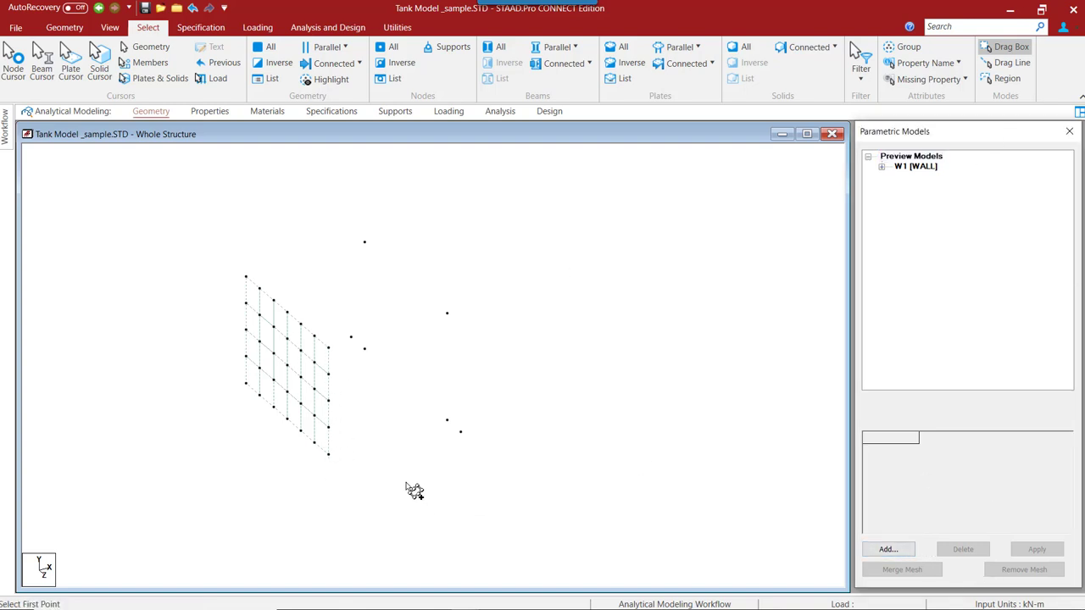
pyautogui.click(328, 456)
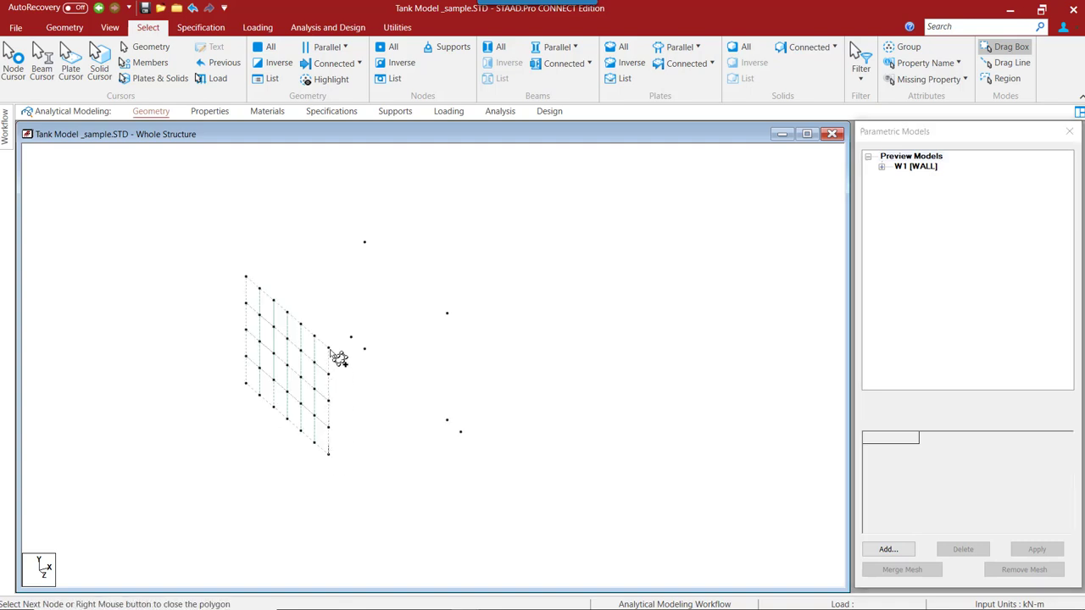
pyautogui.click(447, 314)
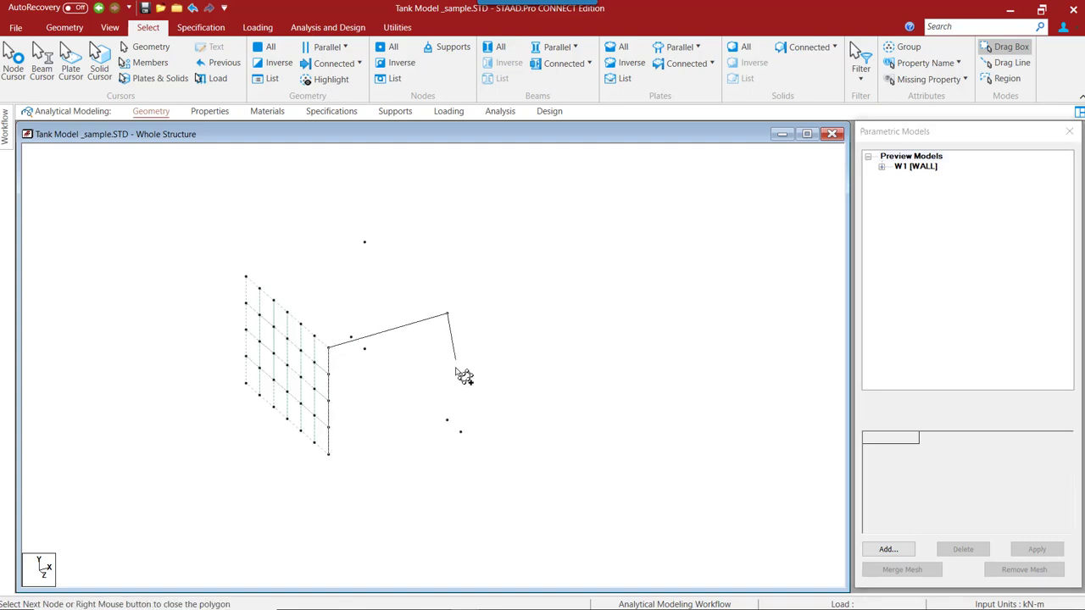
pyautogui.click(447, 421)
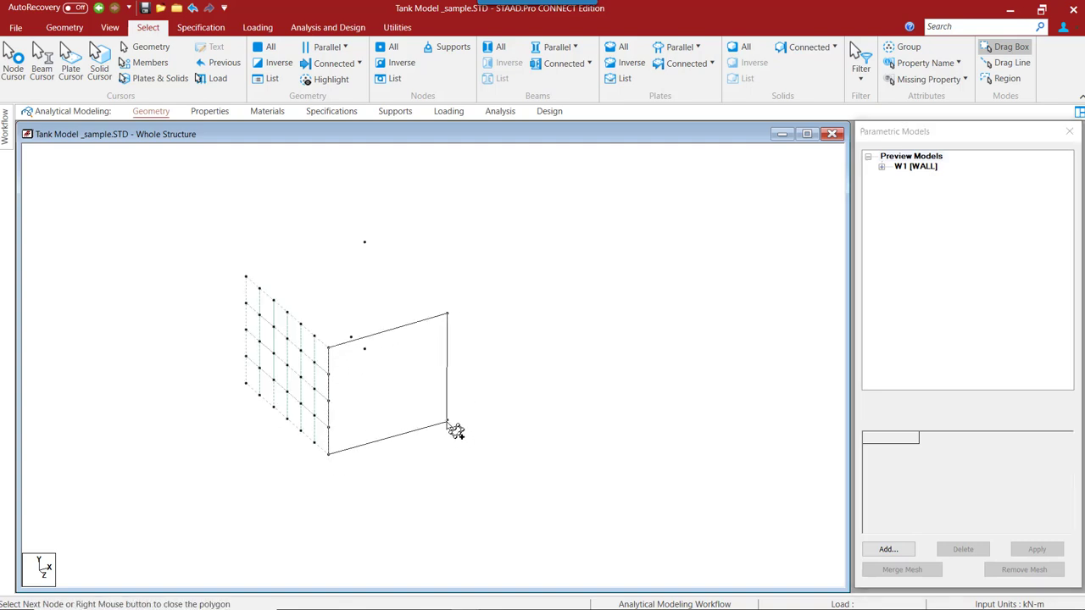
pyautogui.click(330, 456)
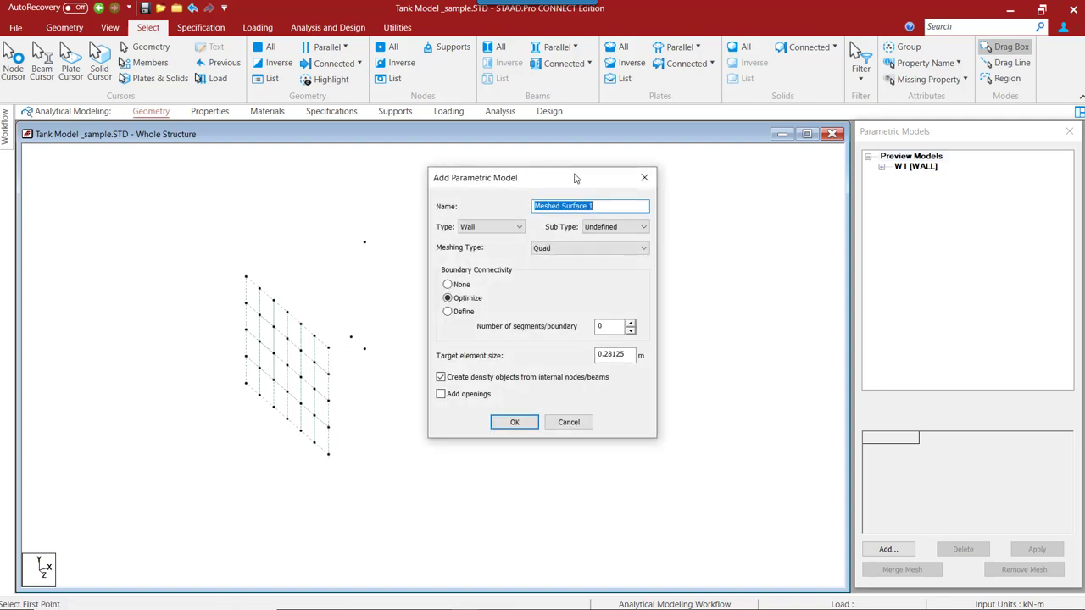
# - Create the front side wall's parametric model as W2 with type Wall, sub type WALL_TANK, Quad meshing and a 1 m target element size
pyautogui.write('W2')
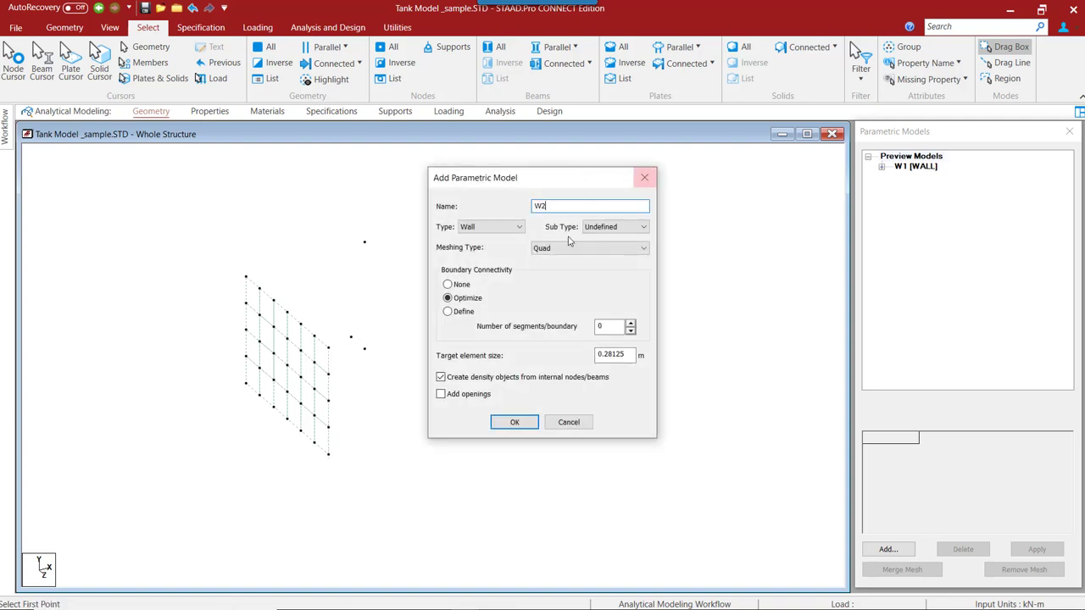
pyautogui.click(605, 228)
pyautogui.click(613, 244)
pyautogui.moveTo(632, 355); pyautogui.dragTo(517, 352)
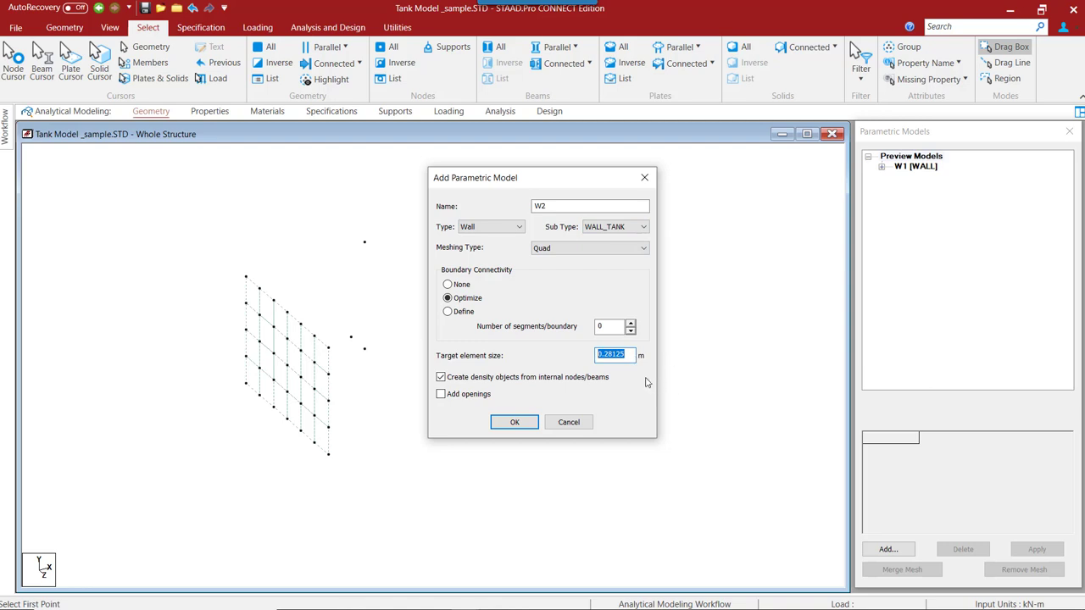
pyautogui.write('1')
pyautogui.click(514, 426)
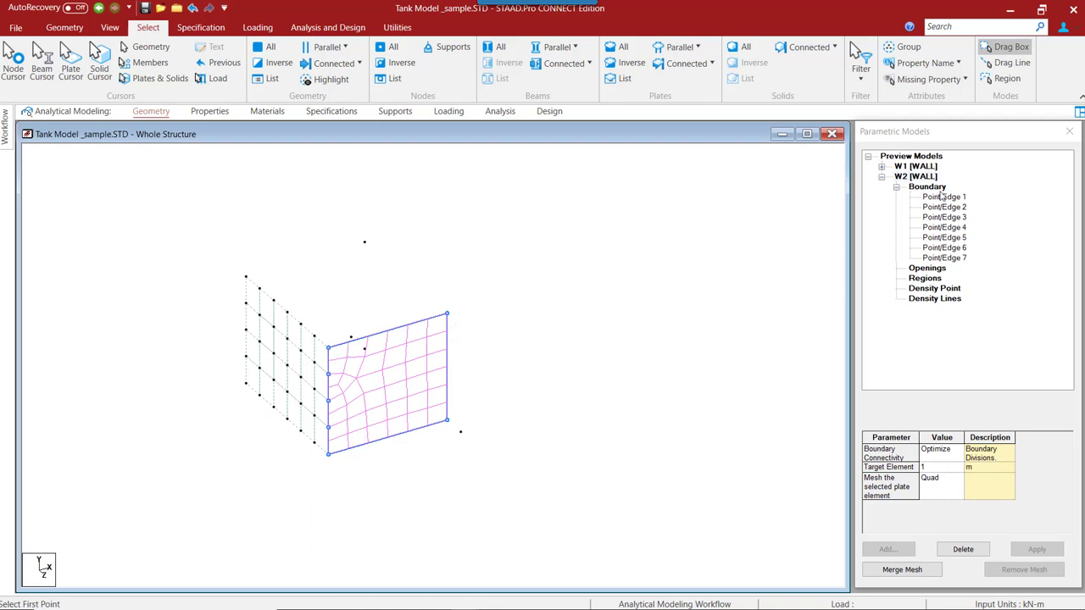
# - Merge the mesh of wall W2 into the structure and clear its preview
pyautogui.click(917, 177)
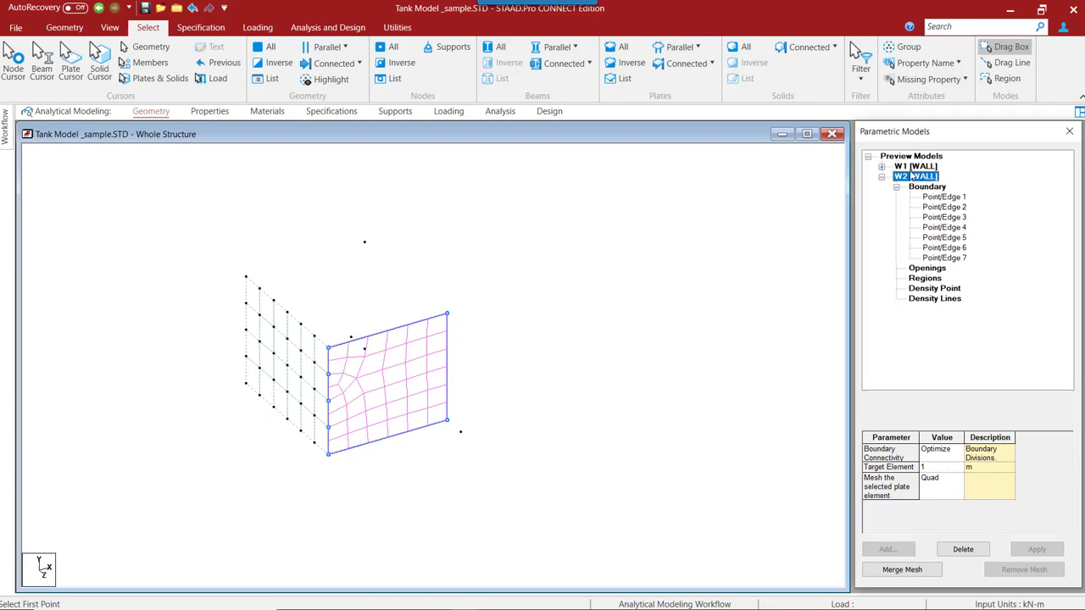
pyautogui.click(912, 571)
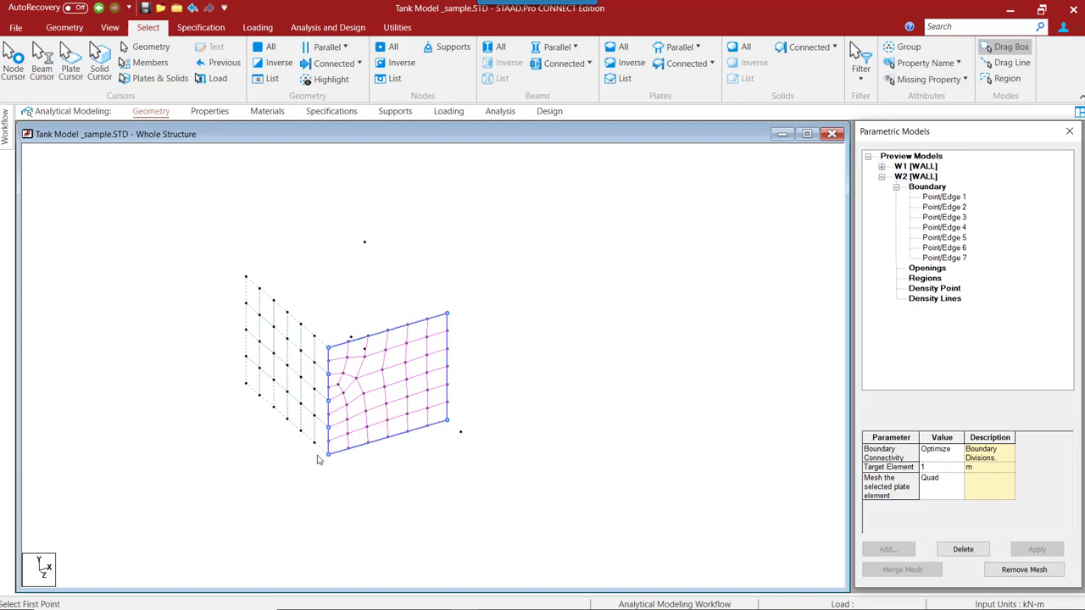
pyautogui.click(882, 178)
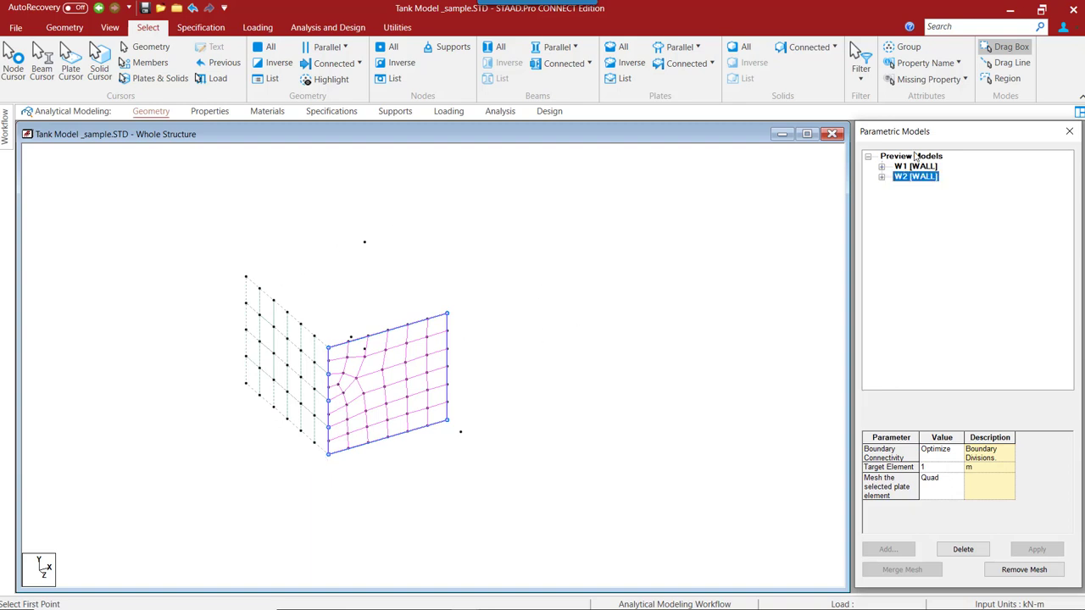
pyautogui.click(914, 157)
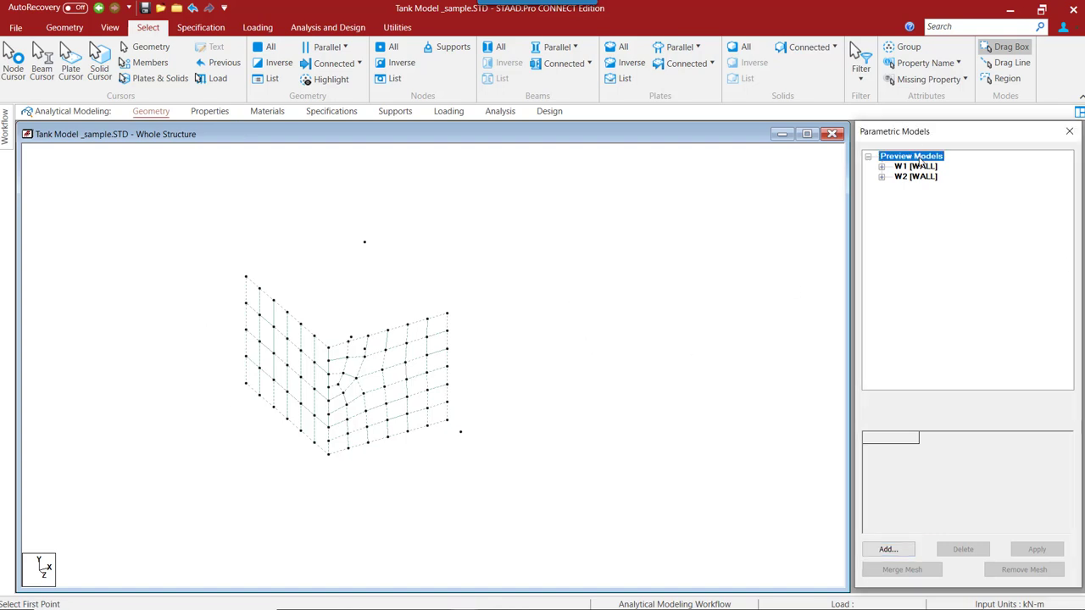
# - Outline the closed boundary of a parametric model on the side wall opposite W2, from W1's free vertical edge to X = 5 m
pyautogui.click(552, 256)
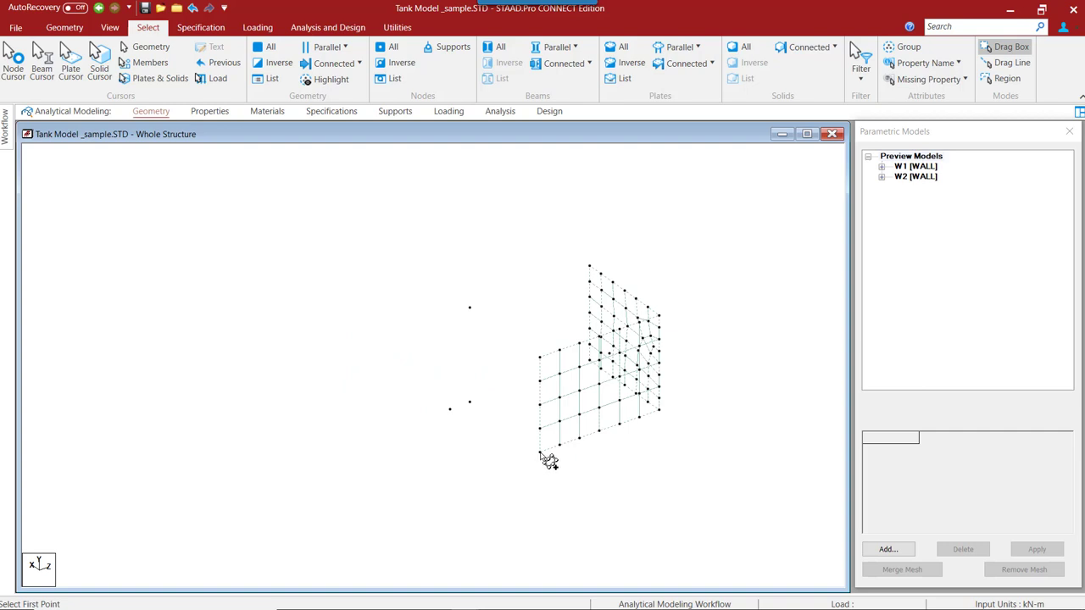
pyautogui.click(540, 451)
pyautogui.click(540, 357)
pyautogui.click(470, 308)
pyautogui.click(470, 401)
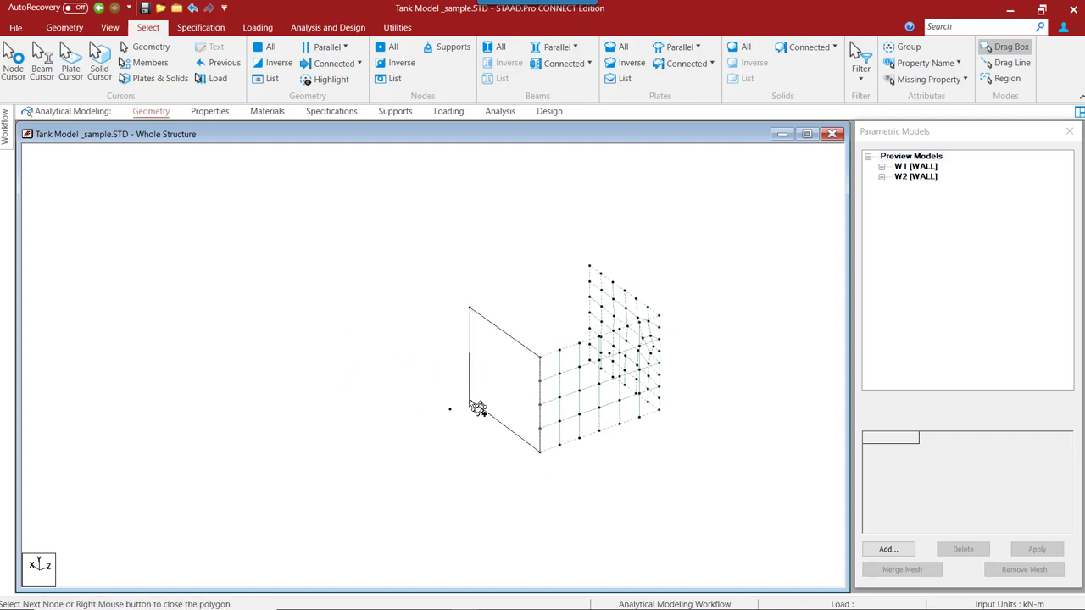
pyautogui.click(539, 451)
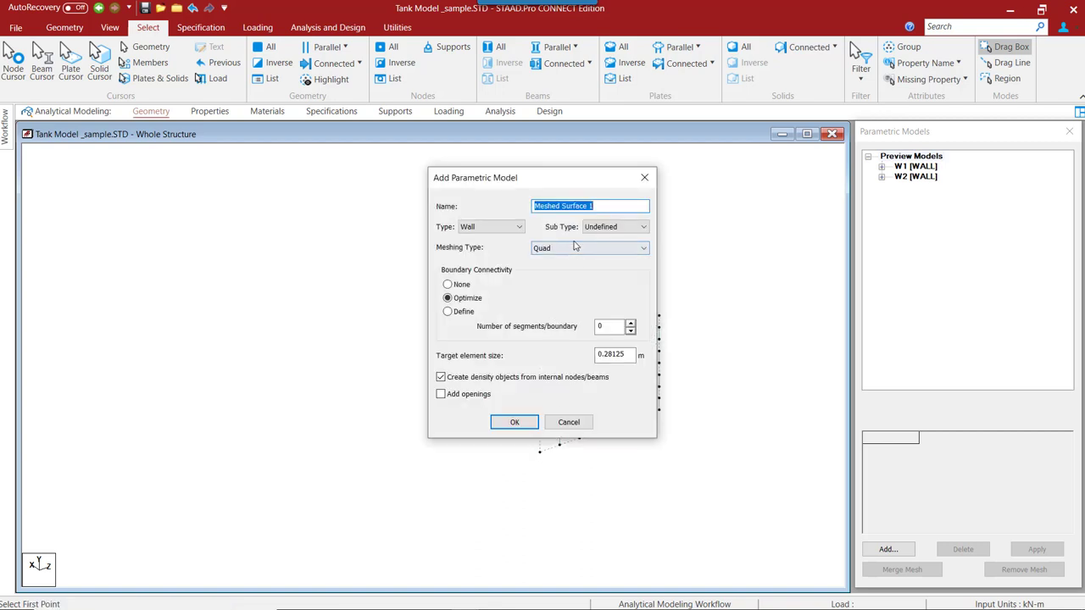
# - Create the parametric model opposite W2 as W3 with type Wall, sub type WALL_TANK, Quad meshing and a 1 m target element size
pyautogui.write('W3')
pyautogui.click(644, 228)
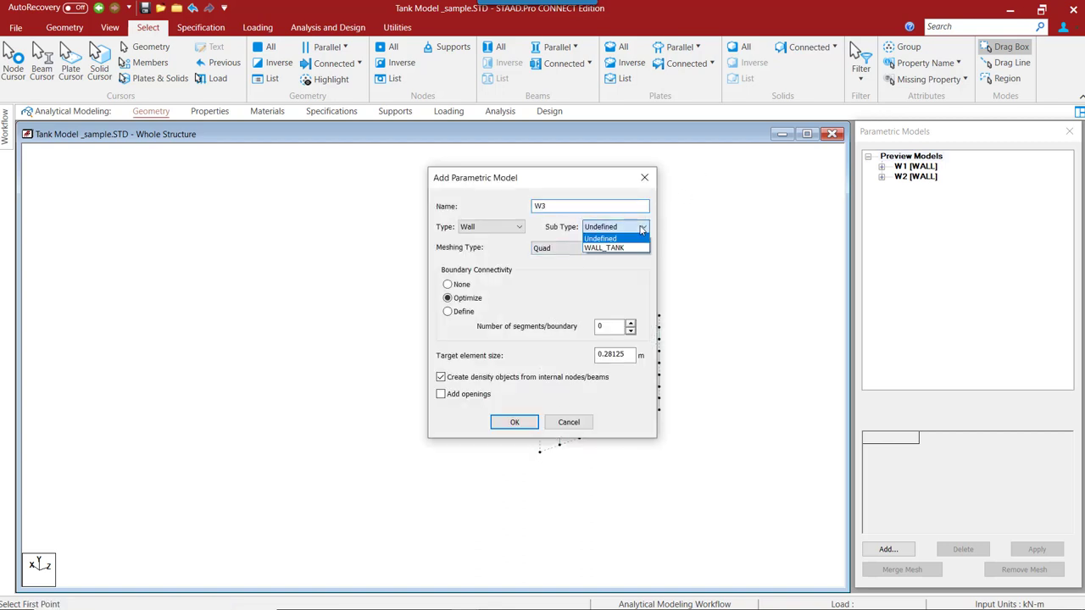
pyautogui.click(631, 249)
pyautogui.moveTo(632, 356); pyautogui.dragTo(565, 353)
pyautogui.write('1')
pyautogui.click(515, 422)
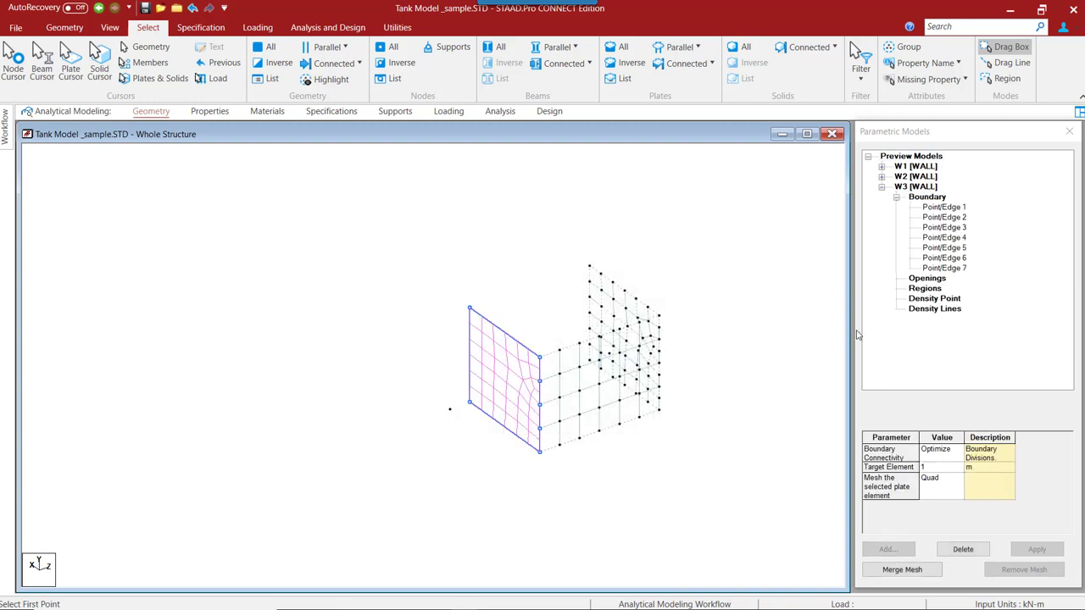
# - Merge the mesh of wall W3 into the structure and display the whole structure
pyautogui.click(882, 187)
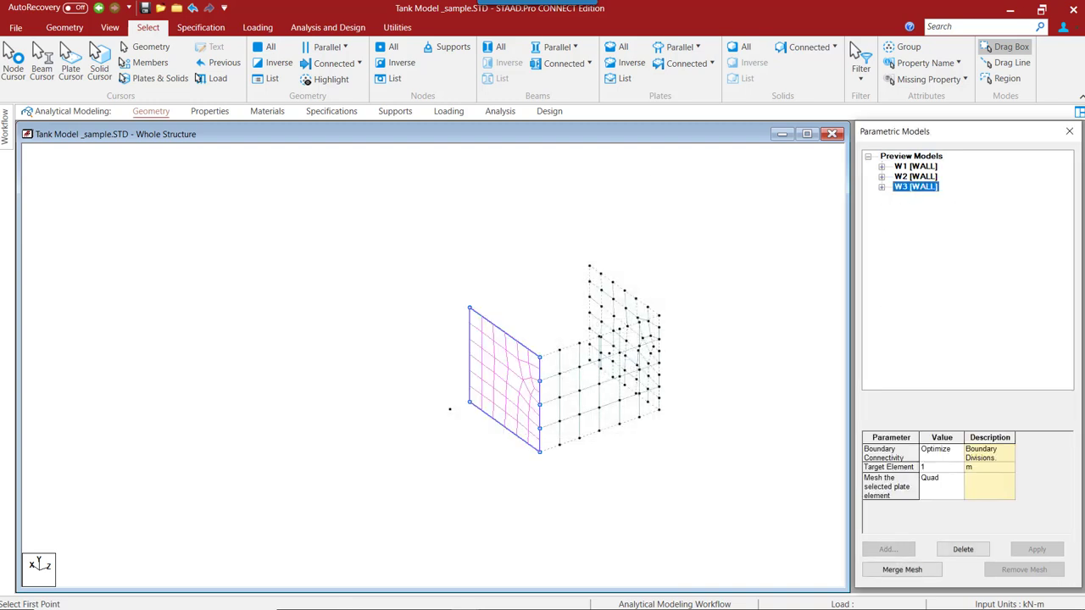
pyautogui.click(890, 570)
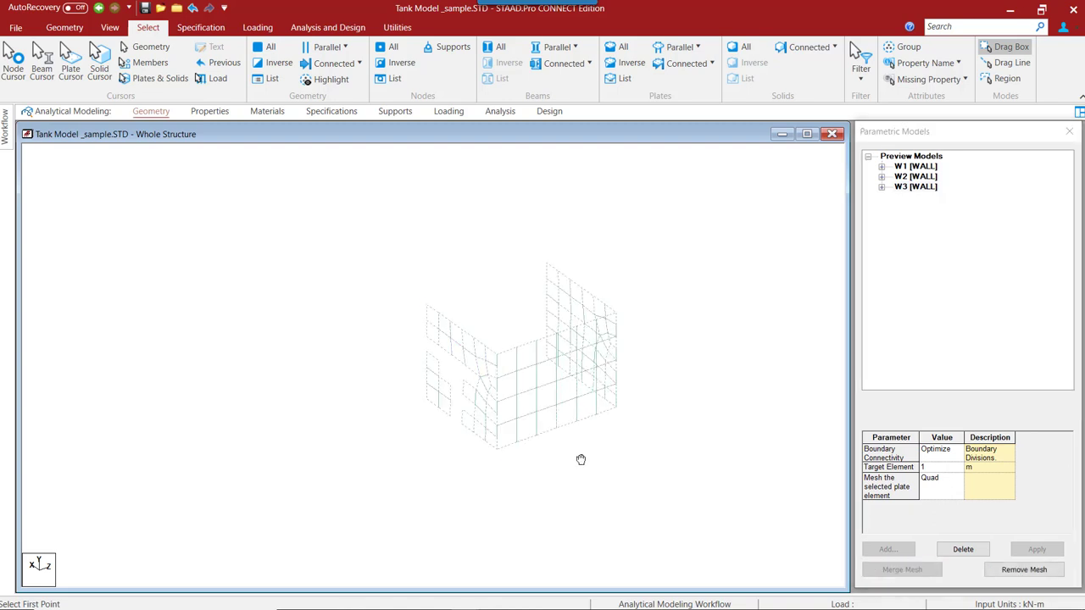
pyautogui.click(110, 28)
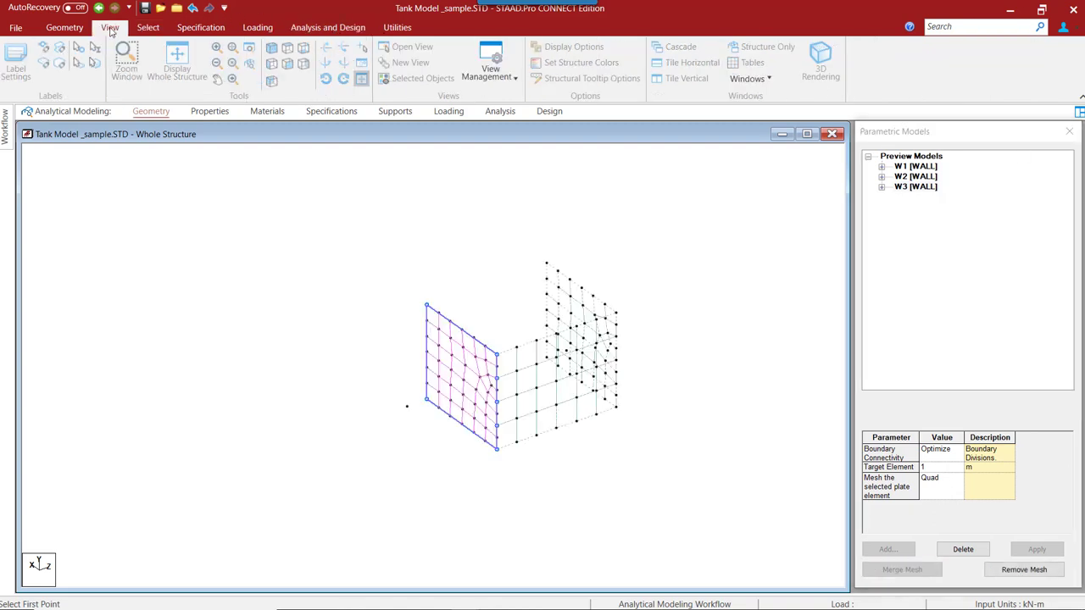
pyautogui.click(188, 67)
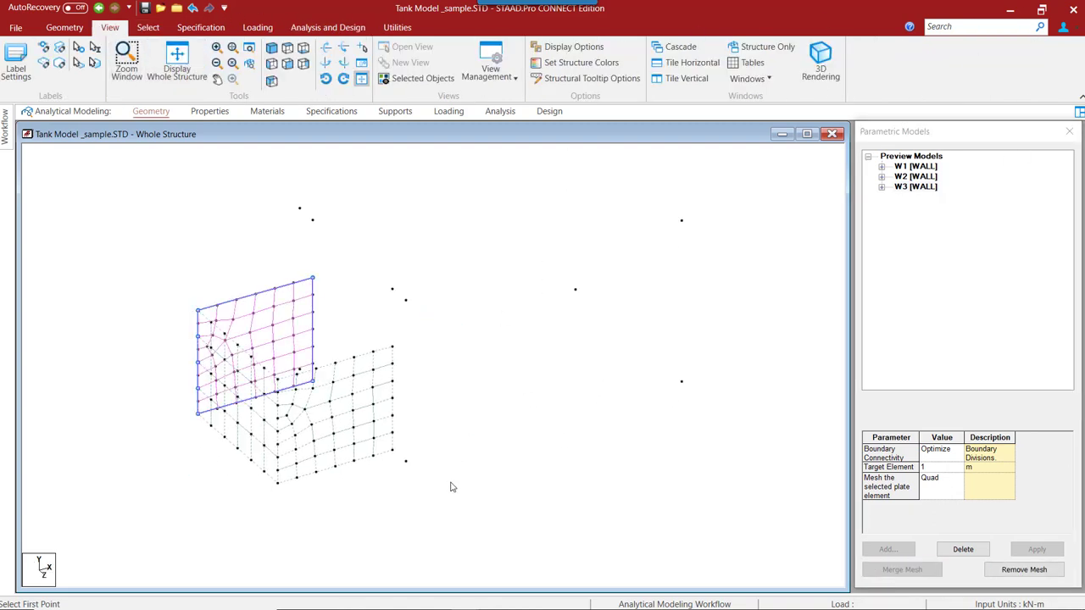
pyautogui.scroll(-3, 424, 387)
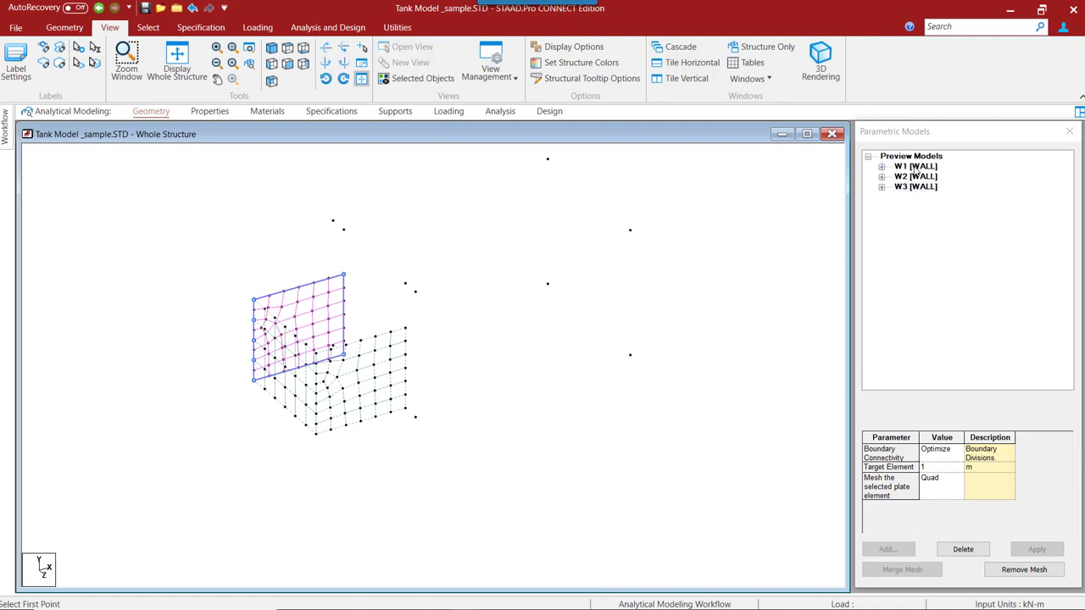
# - Highlight parametric walls W1, W2 and W3 one after another to examine their merged meshes
pyautogui.click(914, 167)
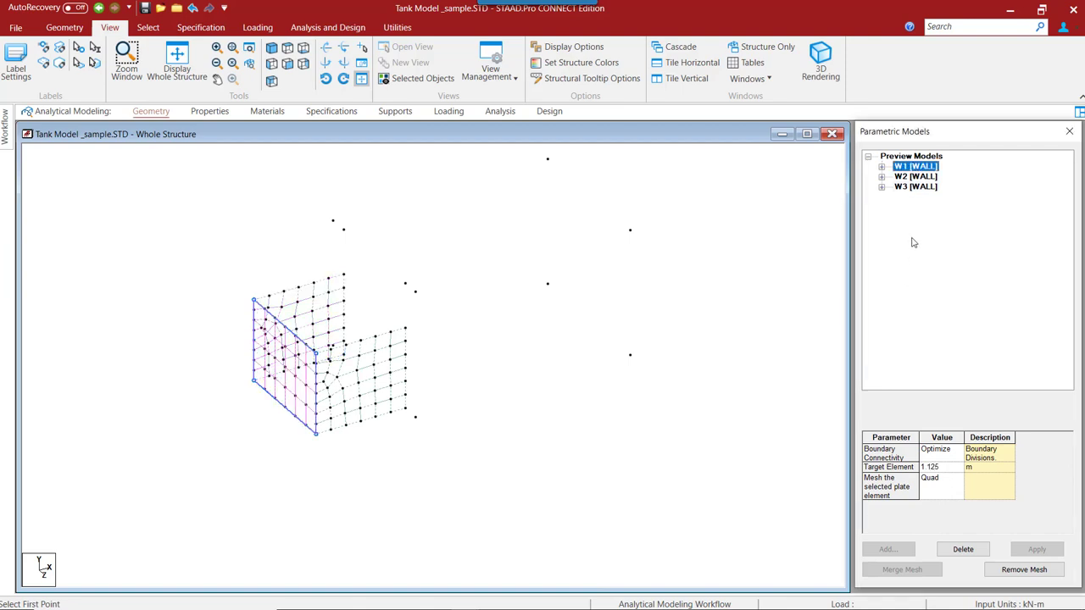
pyautogui.click(911, 177)
pyautogui.click(907, 187)
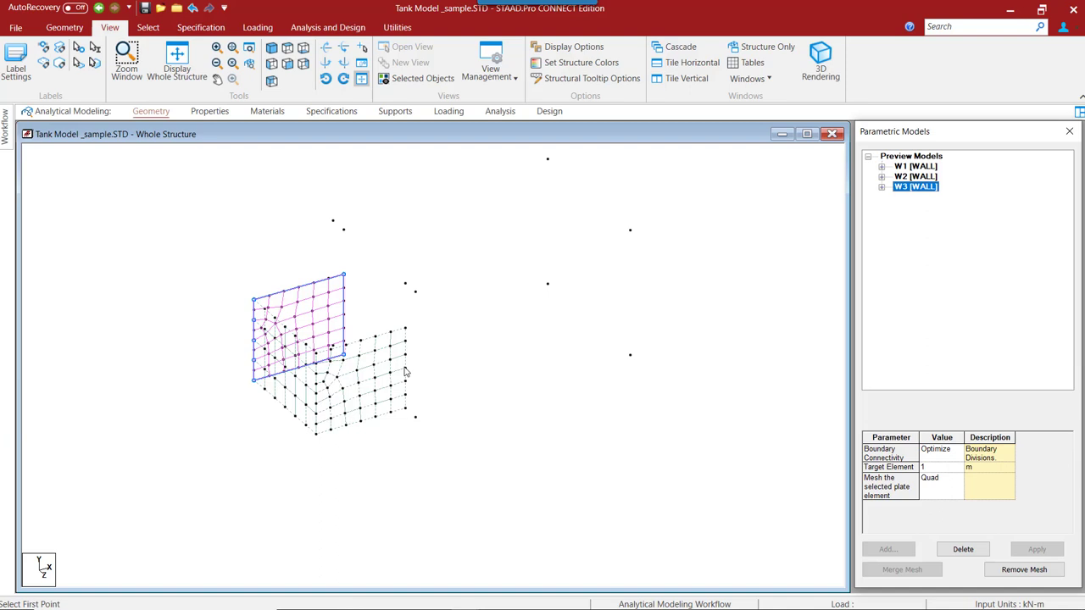
# - Switch to Paint and outline the common wall in the dimensioned plan with a black rectangle about 43 × 320 px
pyautogui.hotkey('alt', 'Tab')
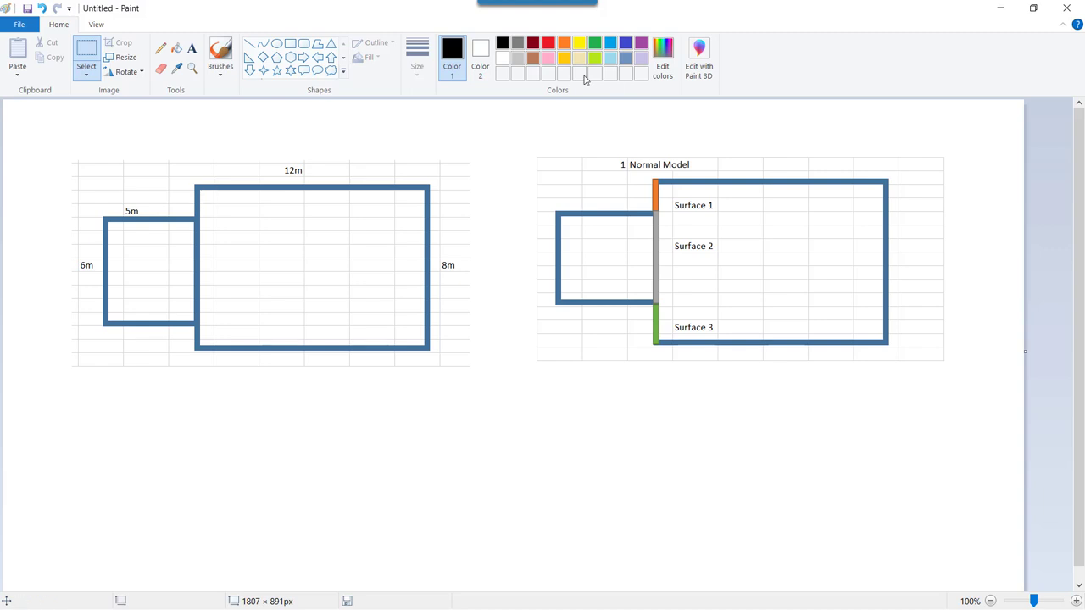
pyautogui.click(289, 44)
pyautogui.moveTo(185, 179); pyautogui.dragTo(208, 359)
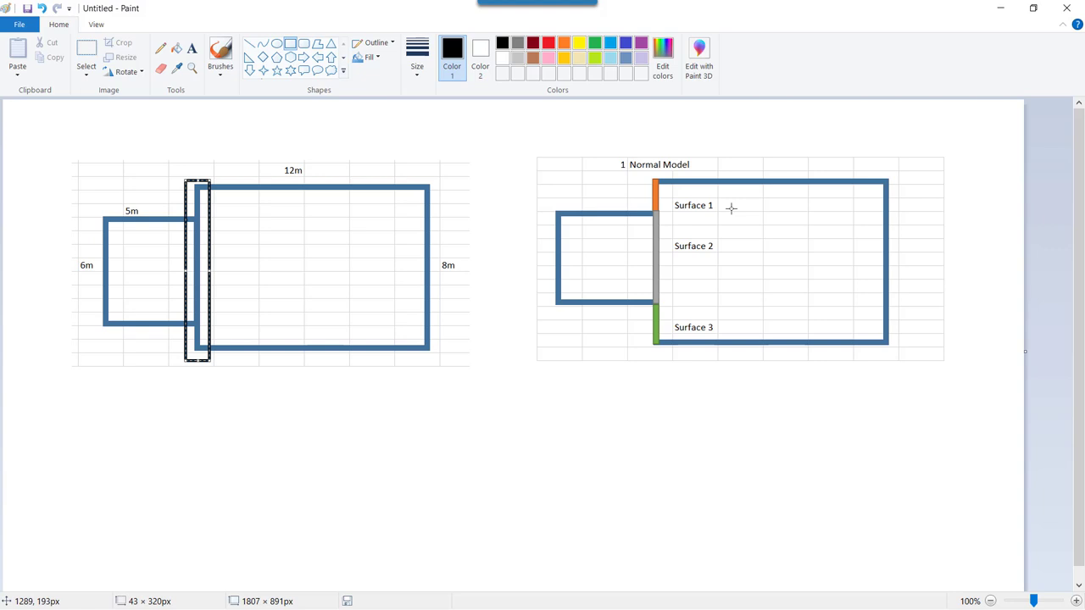
# - Outline the Surface 1 and Surface 3 segments of the Normal Model plan with black rectangles
pyautogui.moveTo(644, 173); pyautogui.dragTo(665, 218)
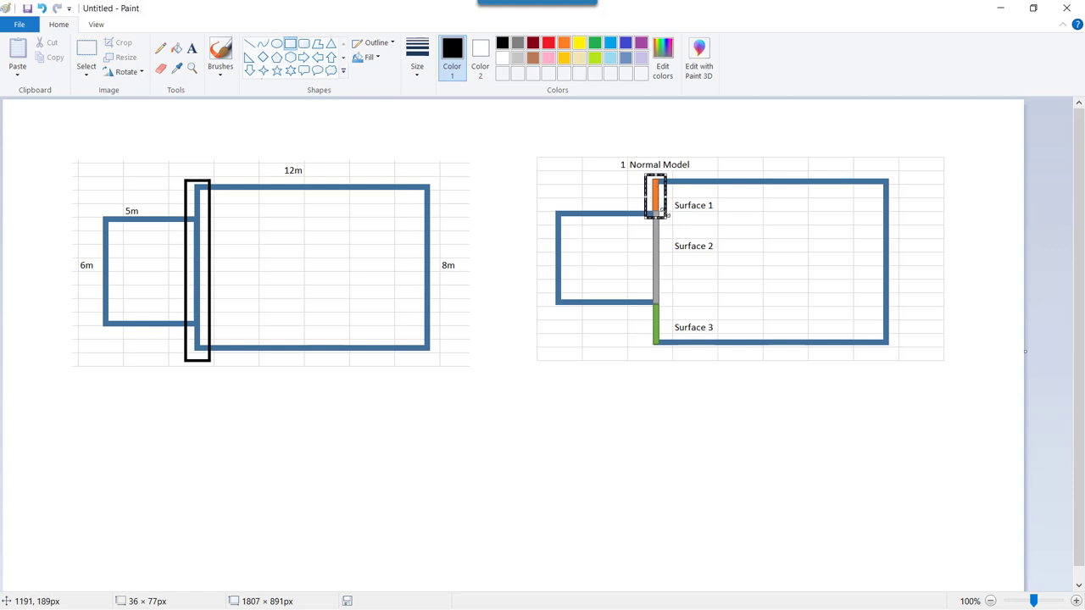
pyautogui.moveTo(646, 297); pyautogui.dragTo(665, 348)
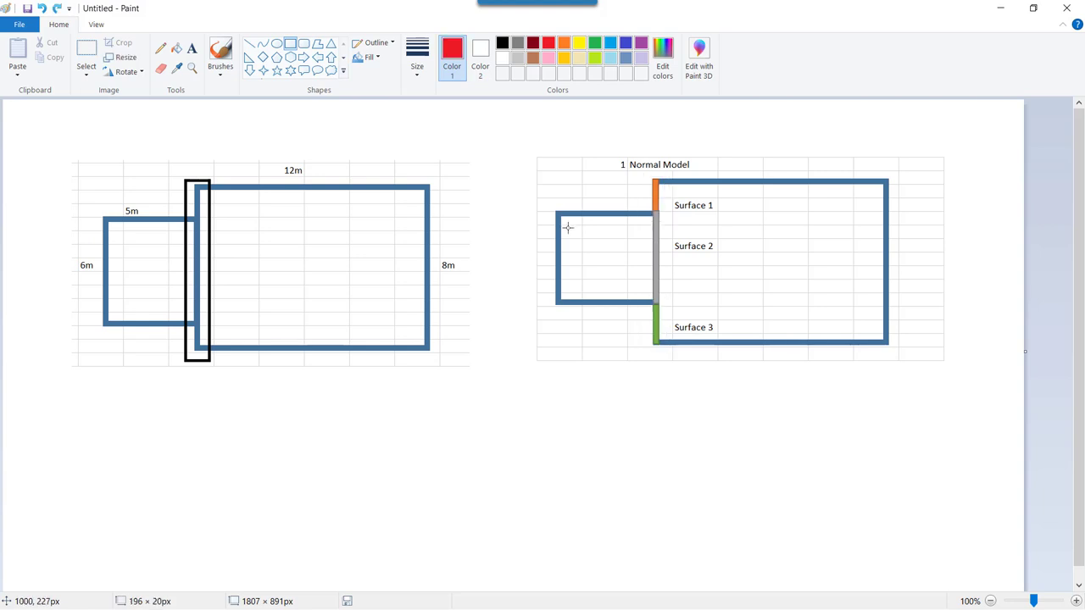
# - Mark both junctions between Surface 2 and its neighbouring surfaces in the Normal Model plan with small red rectangles
pyautogui.moveTo(643, 204); pyautogui.dragTo(669, 223)
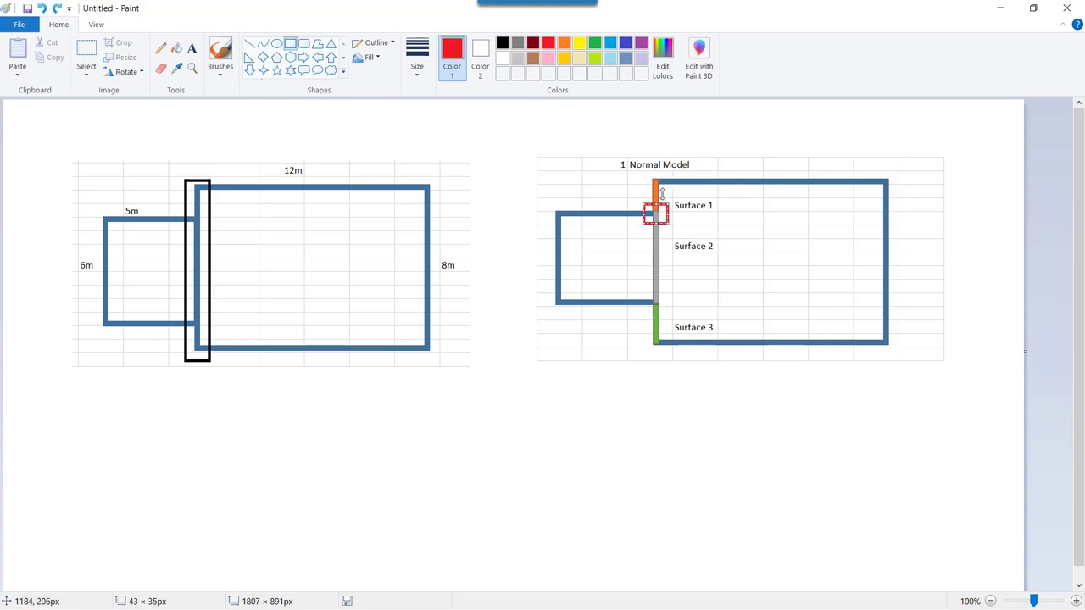
pyautogui.moveTo(645, 293); pyautogui.dragTo(666, 313)
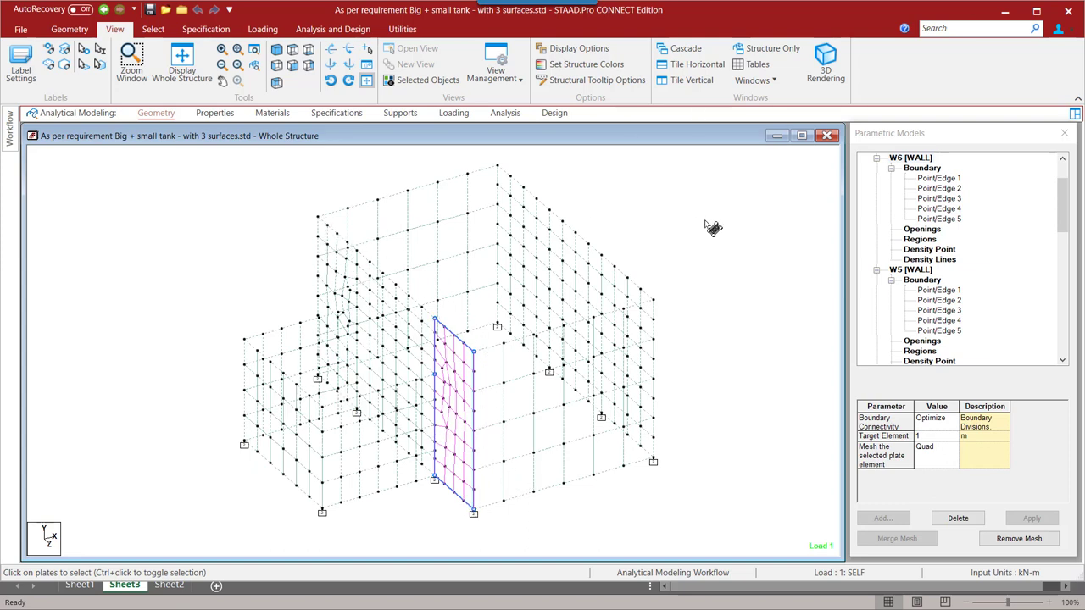
# - Switch to the three-surface tank model in STAAD.Pro and examine common wall segments W6, W5 and W4
pyautogui.click(902, 159)
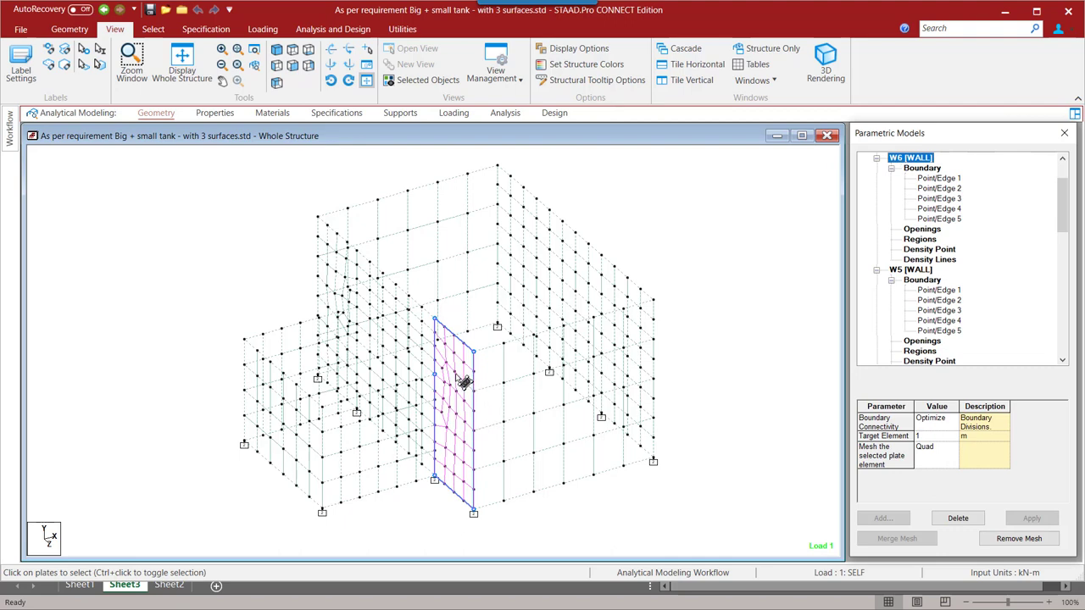
pyautogui.click(924, 270)
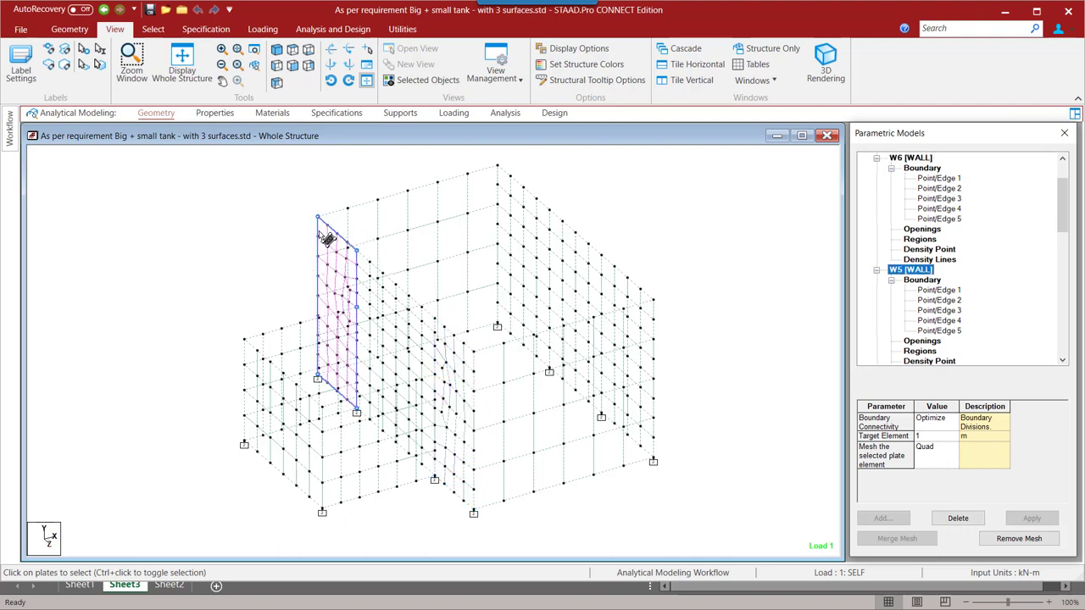
pyautogui.scroll(-2, 939, 314)
pyautogui.click(919, 343)
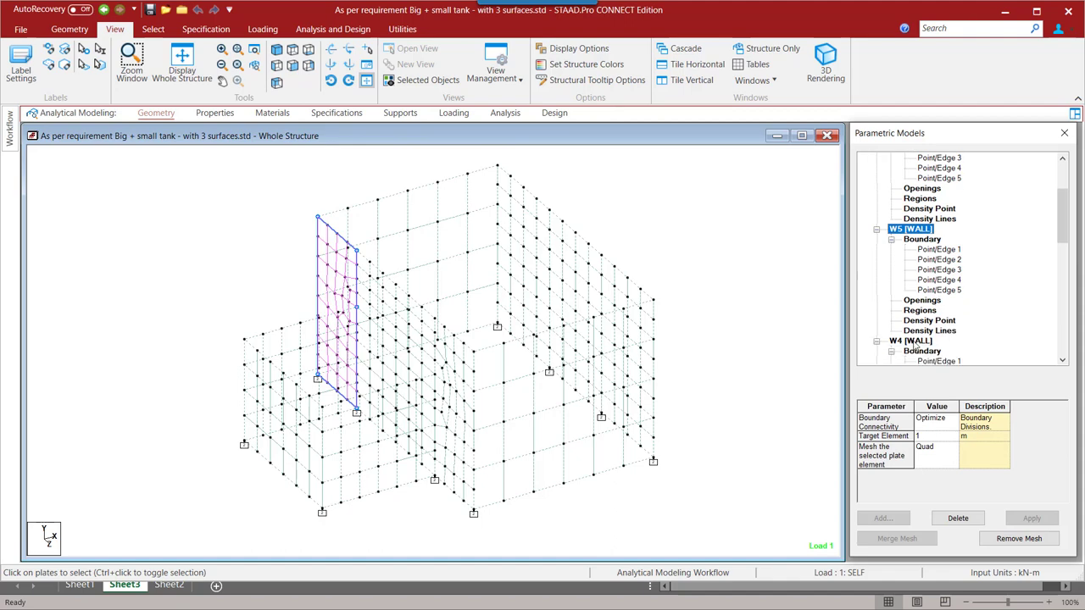
pyautogui.moveTo(310, 258); pyautogui.dragTo(368, 261, button='middle')
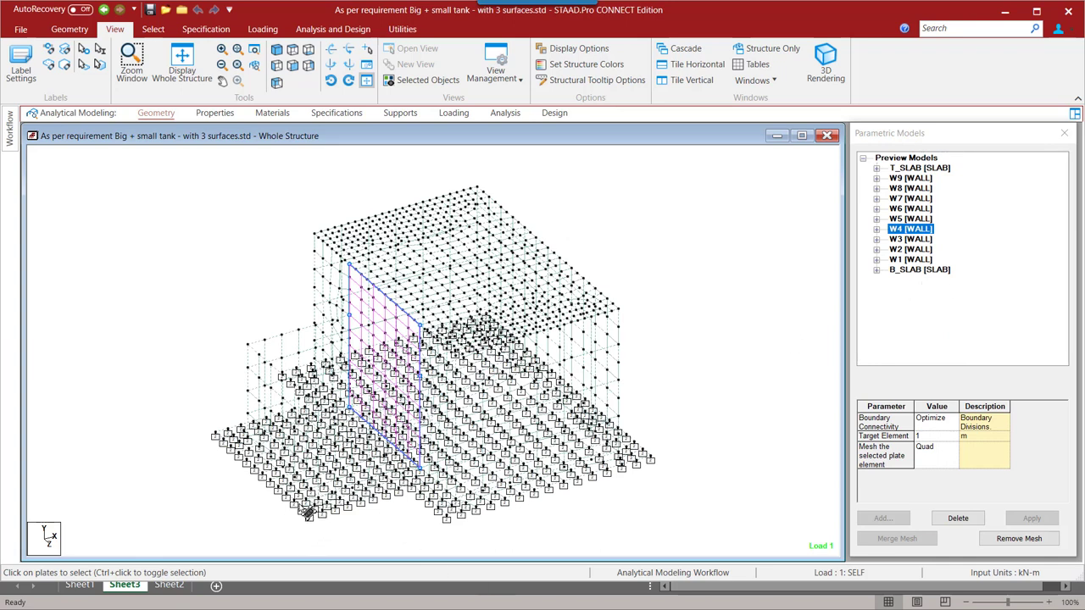
# - Highlight the slab models T_SLAB and B_SLAB to examine their extents and mesh settings
pyautogui.click(930, 169)
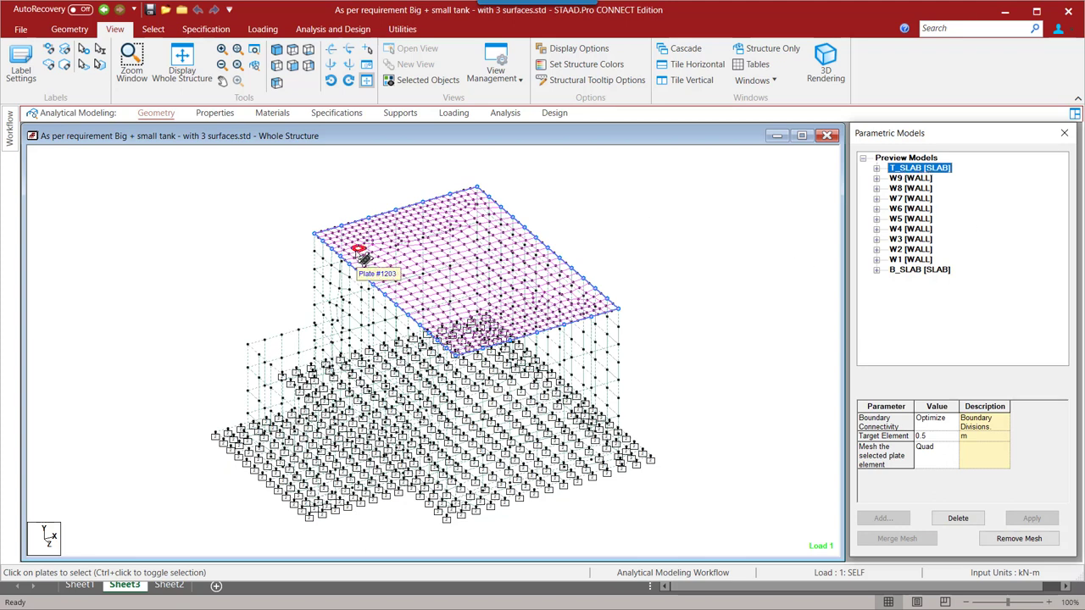
pyautogui.click(930, 271)
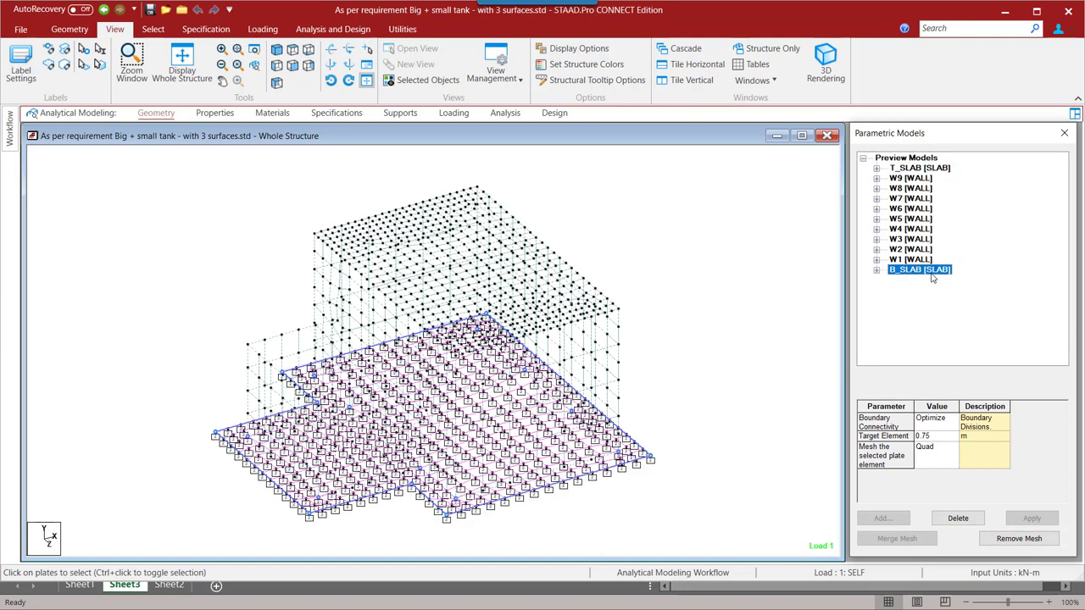